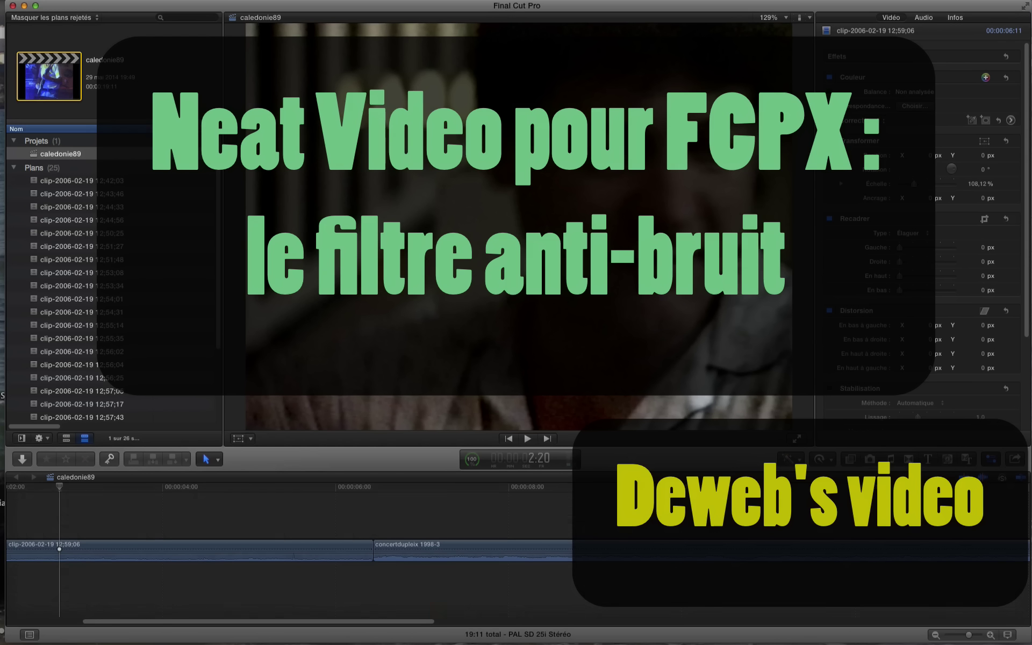
Step: Play the first clip from the timeline start to preview its noise
click(115, 488)
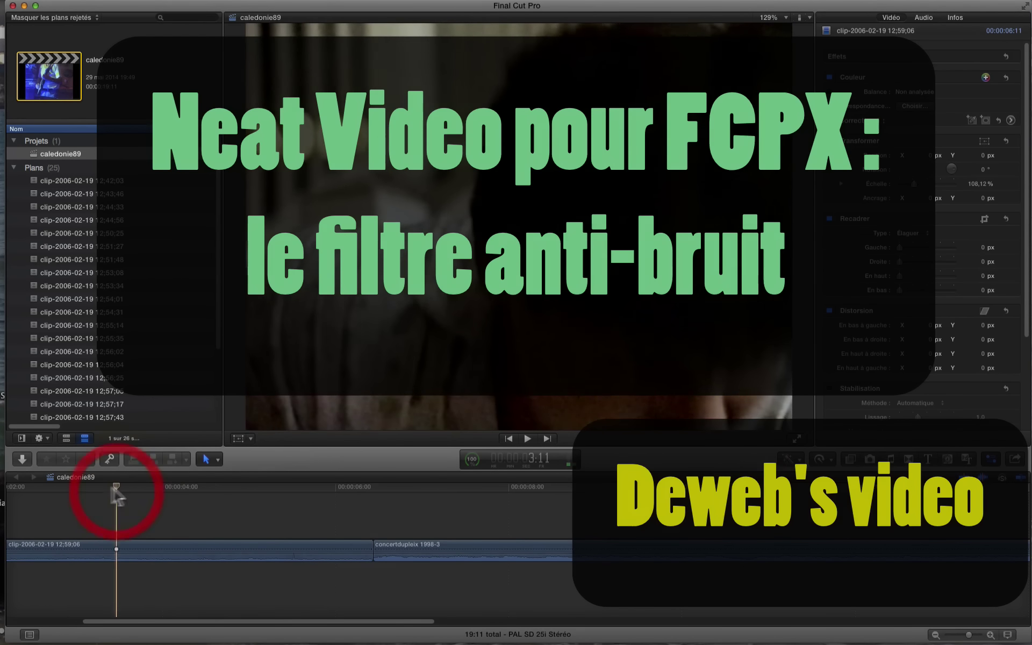
click(50, 487)
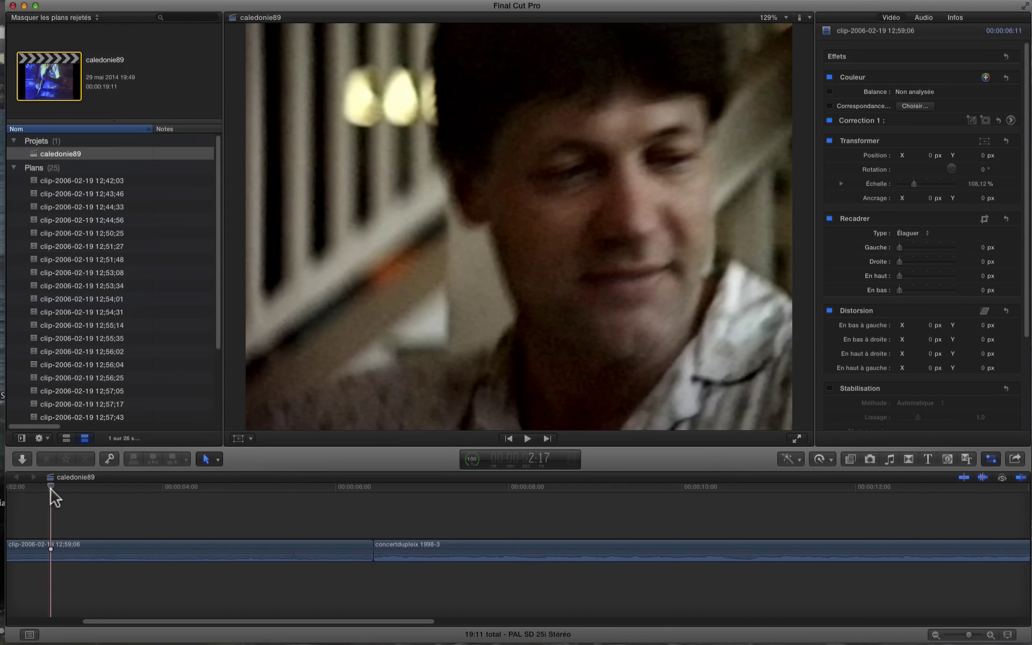
scroll(59, 497, left, 5)
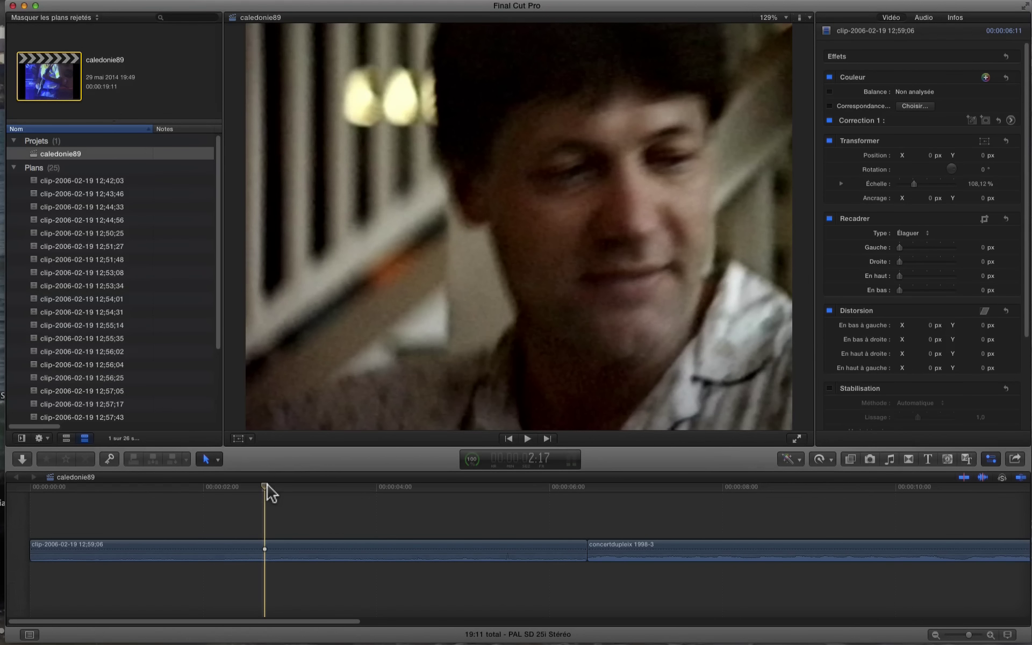
drag(266, 487, 33, 495)
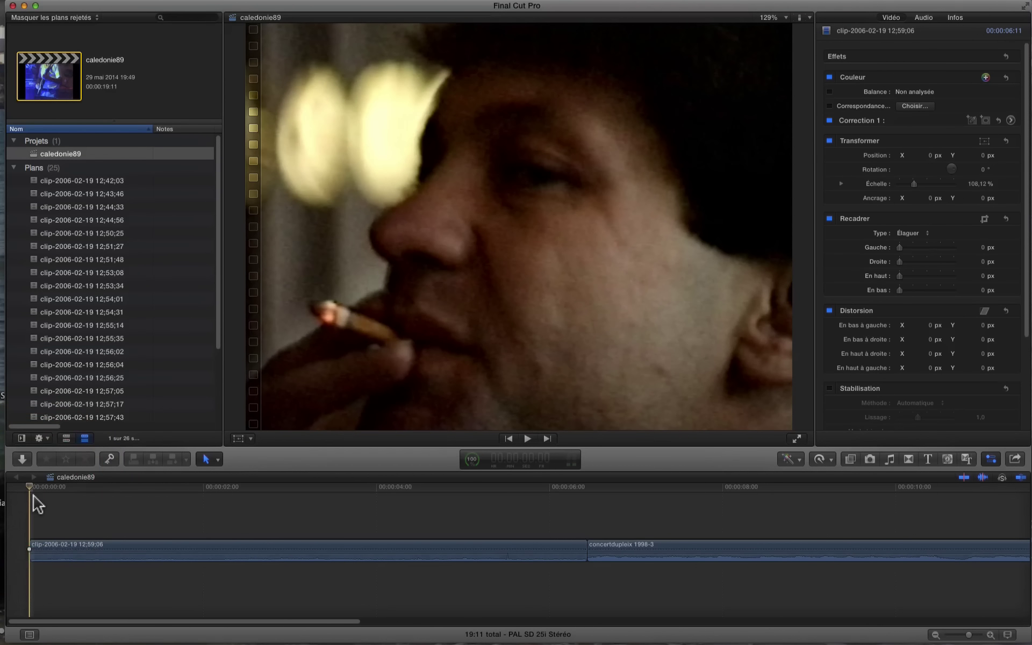
key(space)
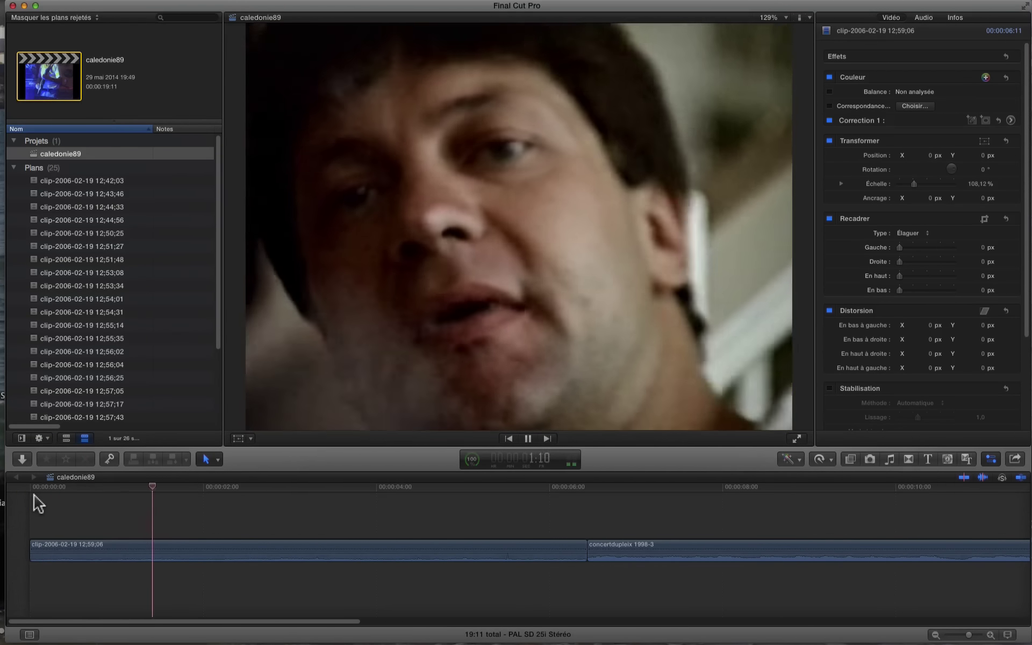
key(space)
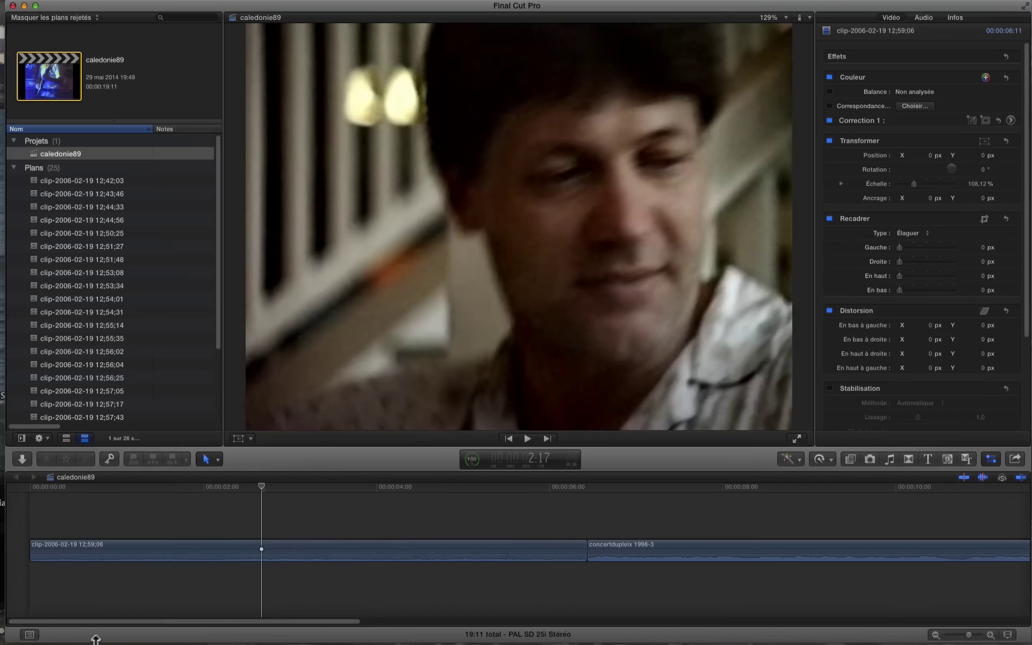
Step: Show the Neat Video category in the Effects browser, listing Reduce Noise
click(266, 487)
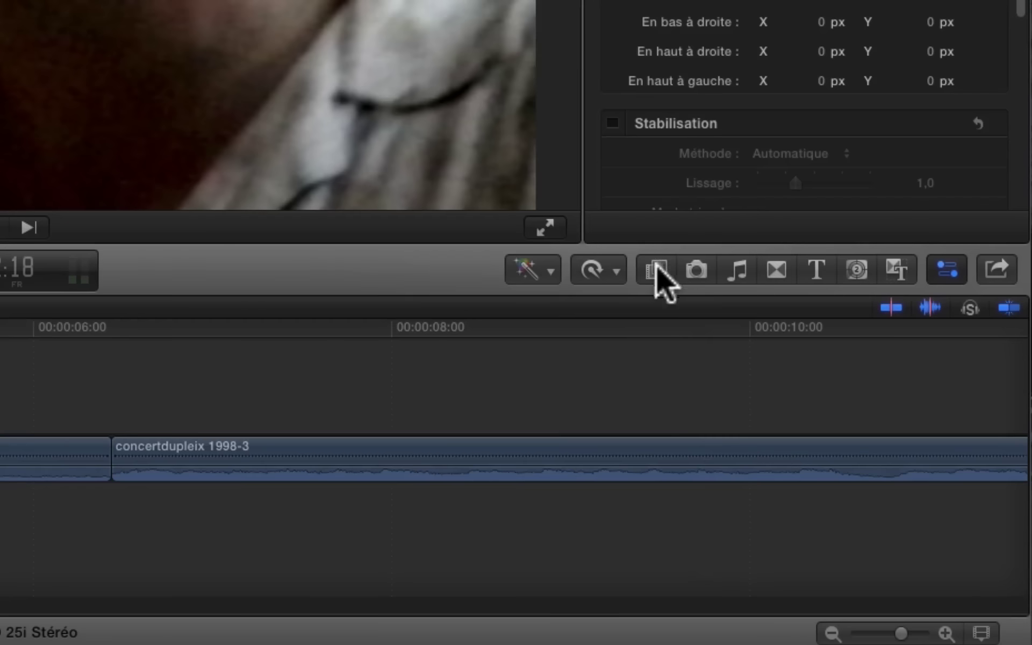
click(656, 269)
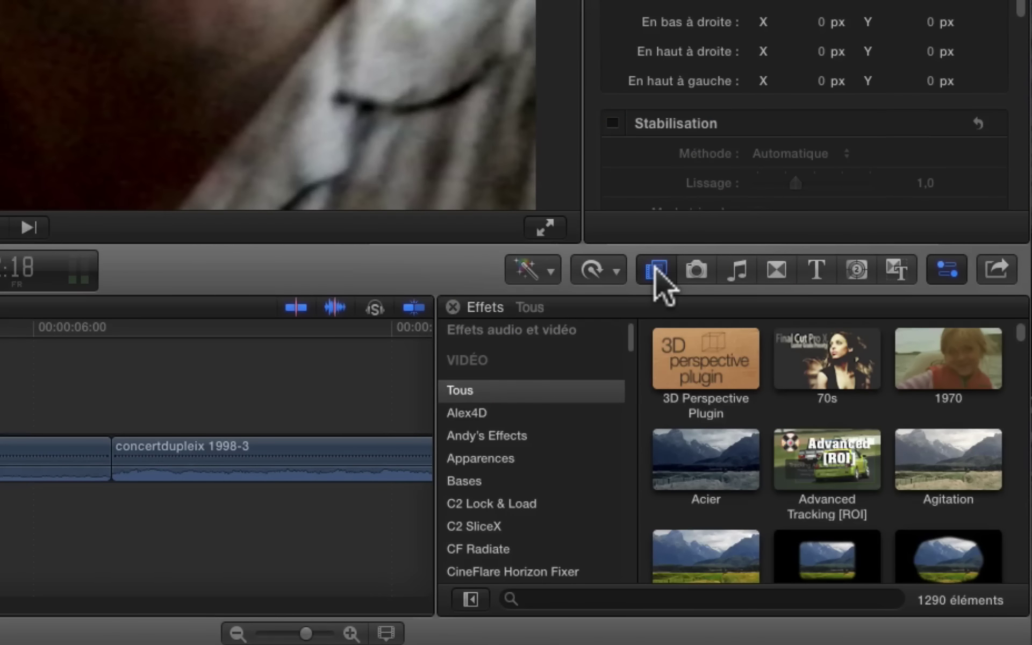
scroll(495, 428, down, 10)
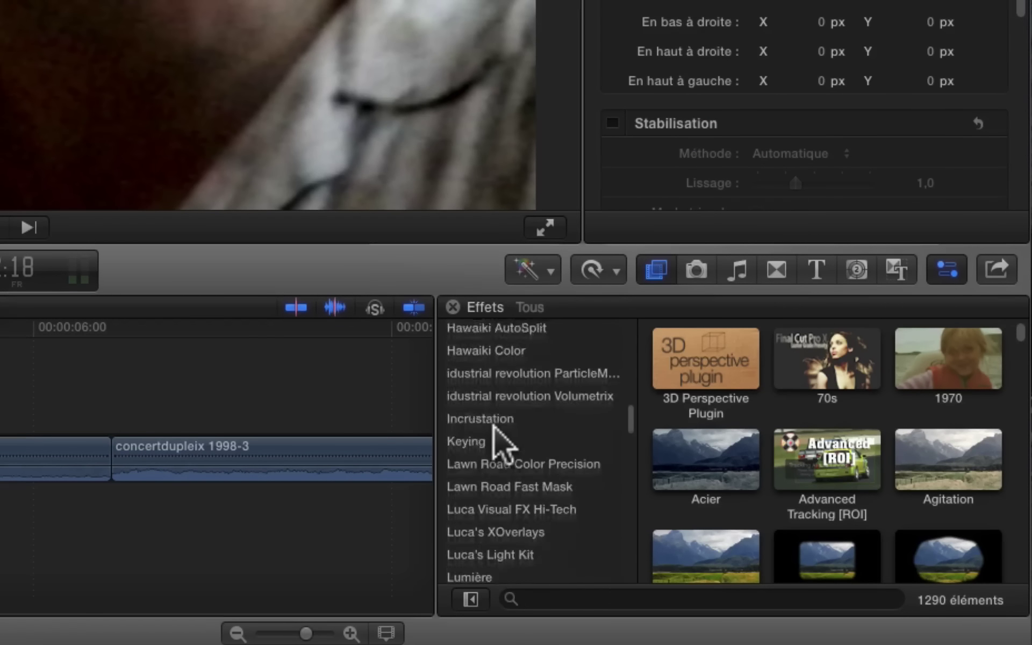
scroll(494, 432, down, 1)
scroll(495, 437, down, 4)
scroll(495, 441, down, 4)
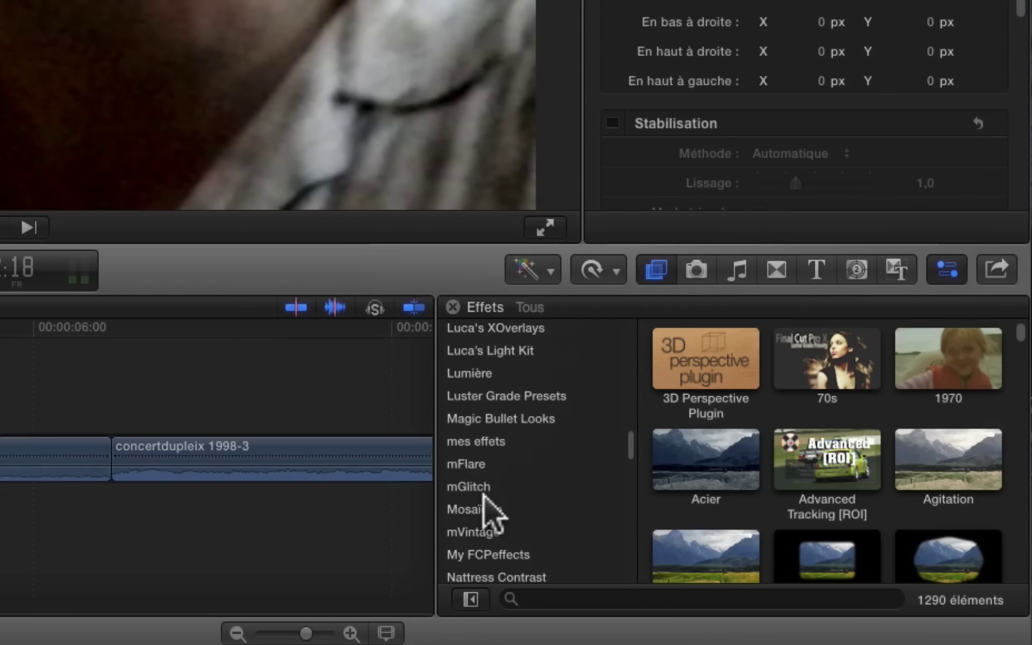
scroll(484, 505, down, 4)
scroll(475, 516, down, 4)
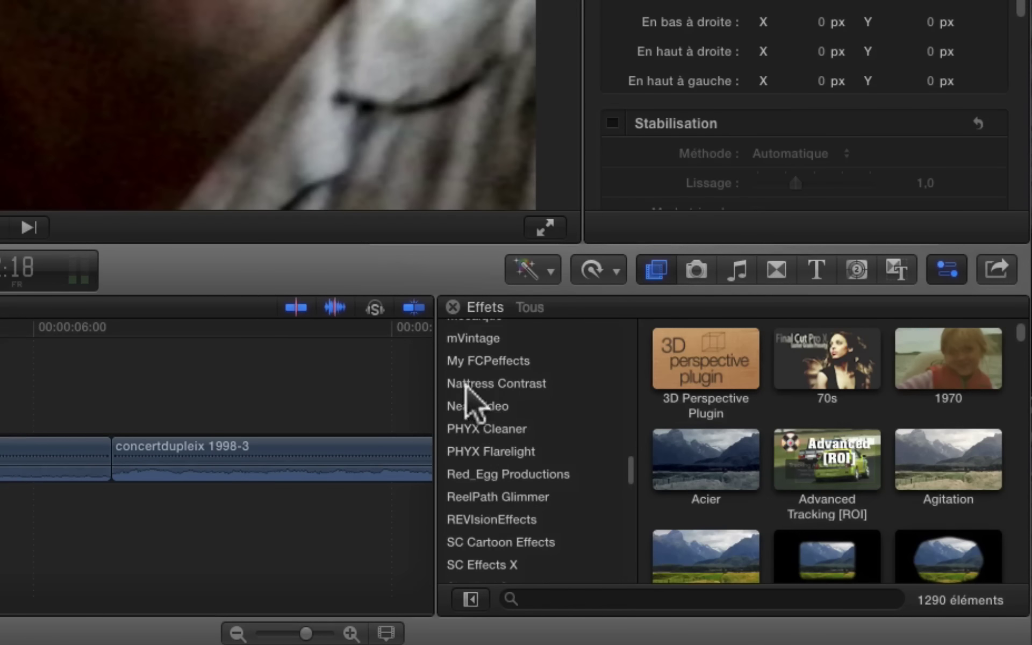
click(460, 407)
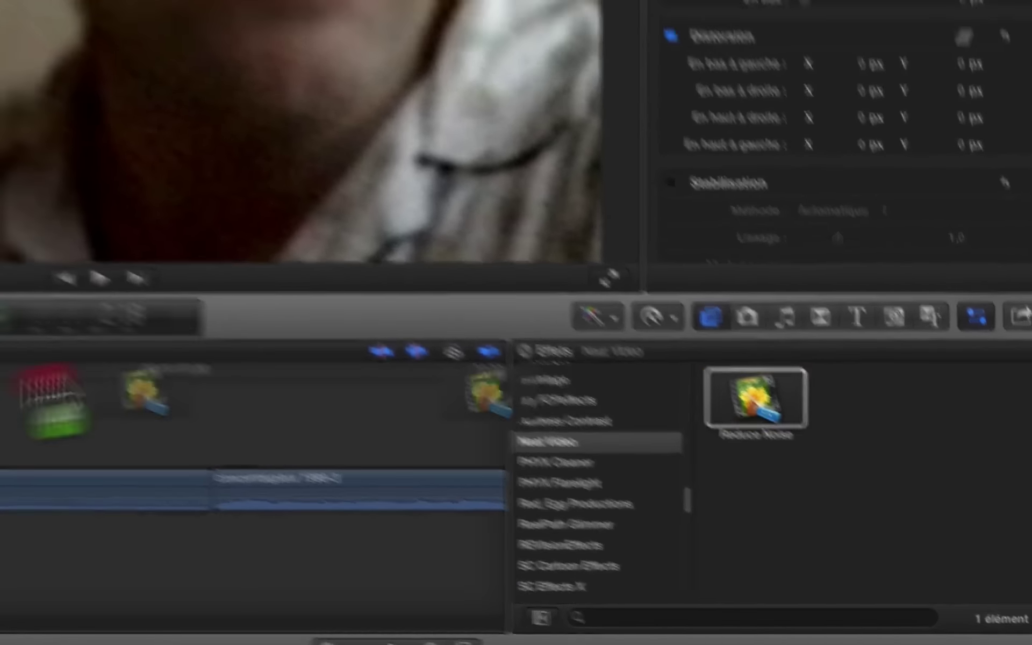
Step: Apply Reduce Noise to the first clip and open its Neat Video window from the Inspector
click(208, 618)
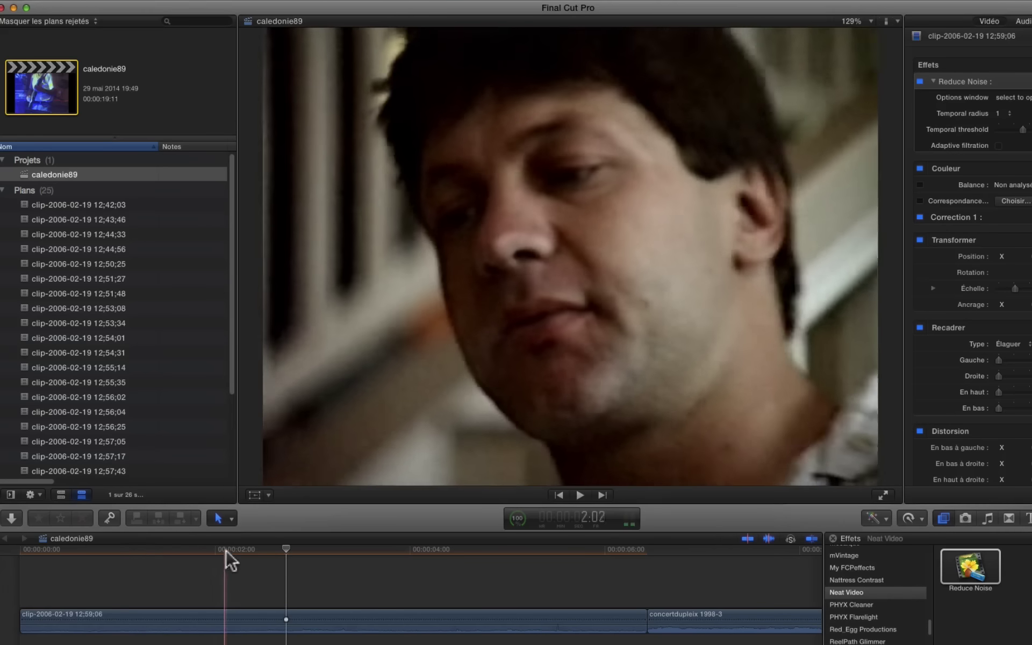
click(230, 550)
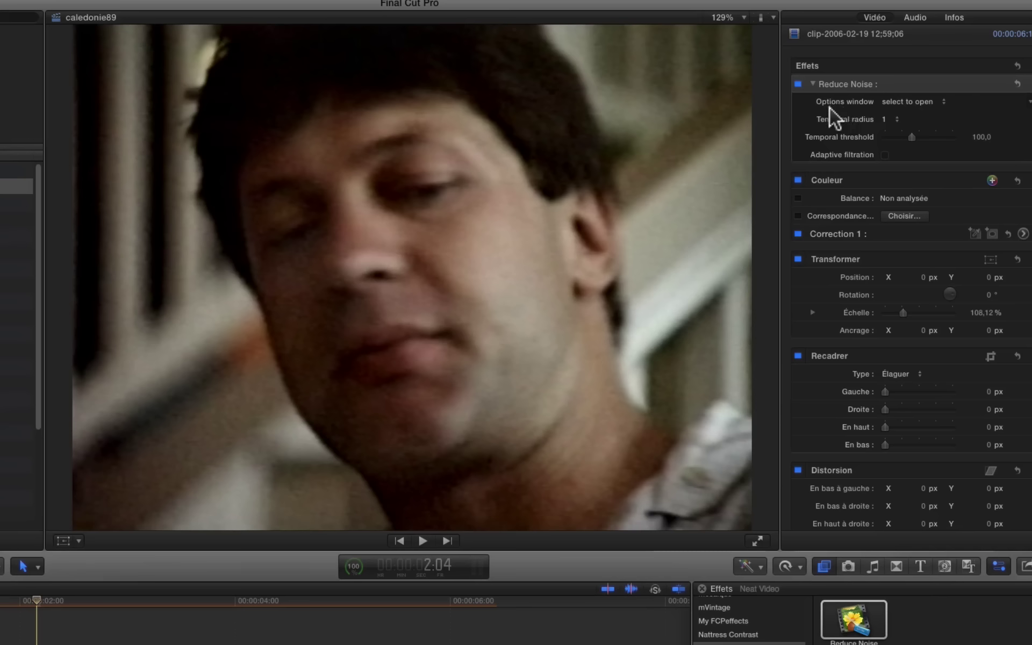
click(916, 102)
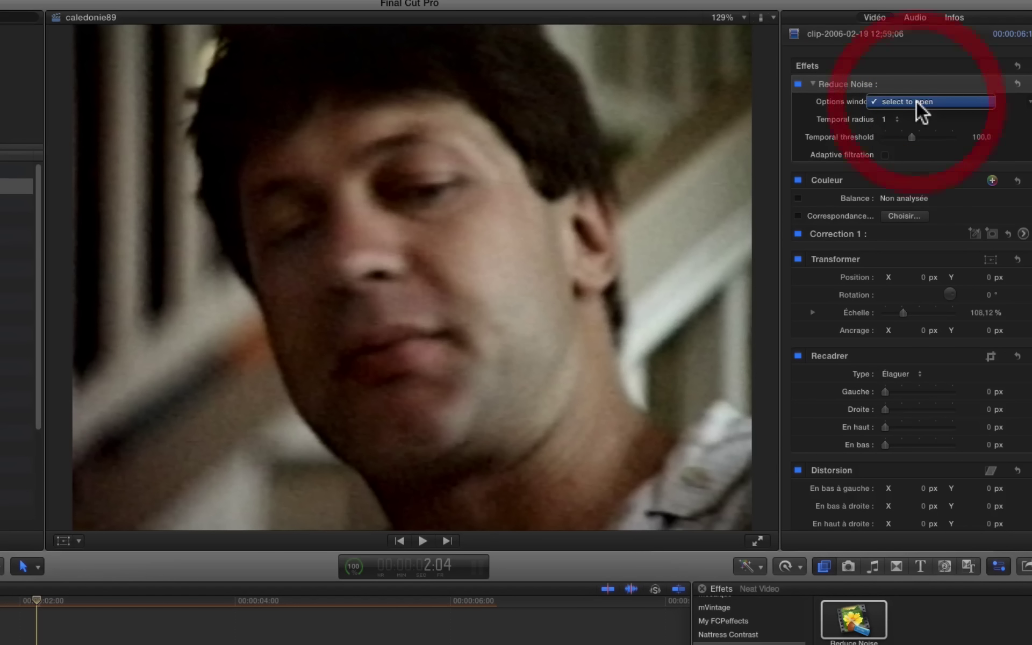
click(916, 101)
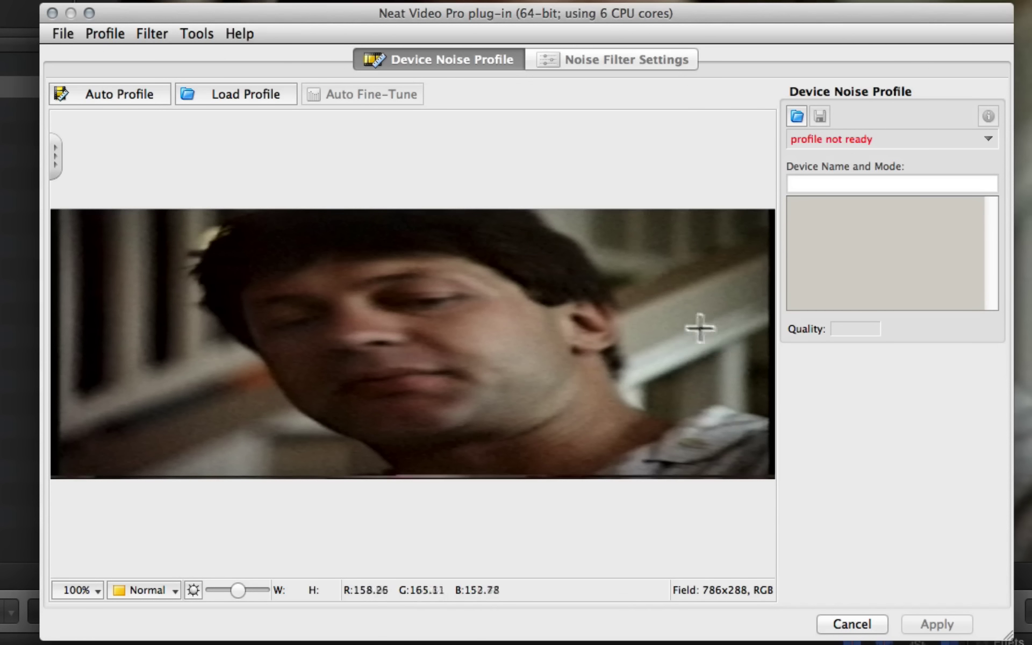
Step: Try several sample rectangles, settling on a 60×46 area over the man's flat cheek
drag(636, 318, 672, 322)
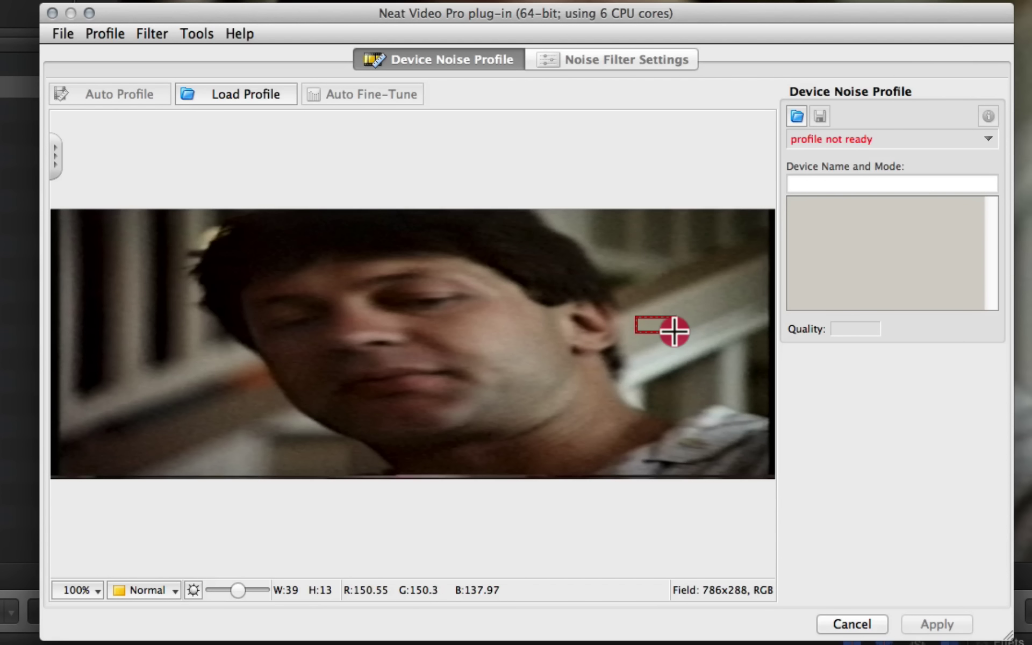
mouse_move(672, 322)
mouse_down()
mouse_move(739, 365)
mouse_move(671, 334)
mouse_up()
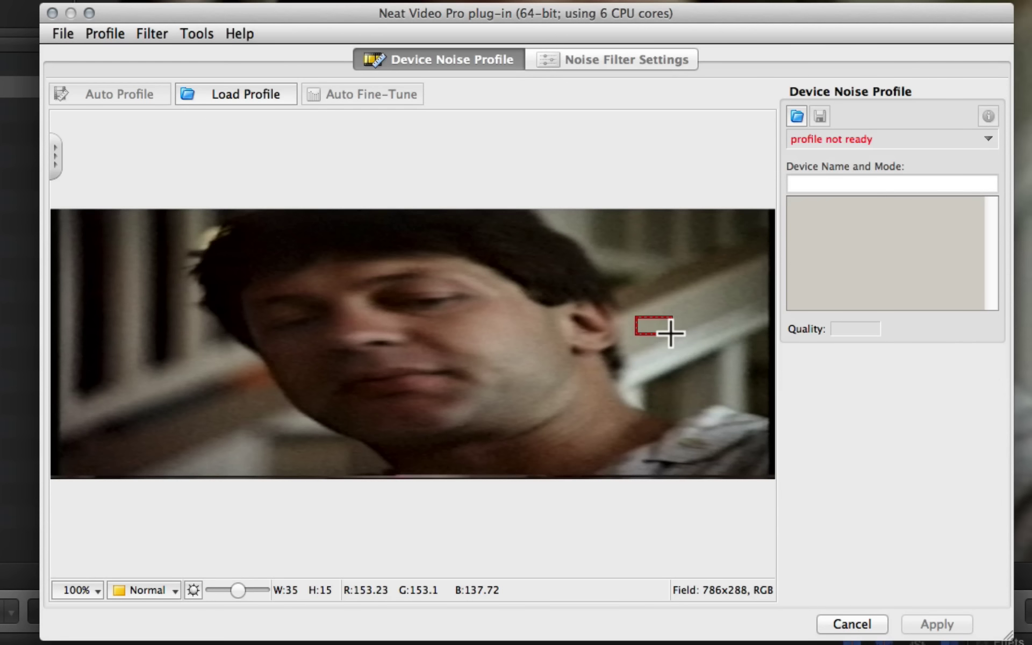
click(671, 334)
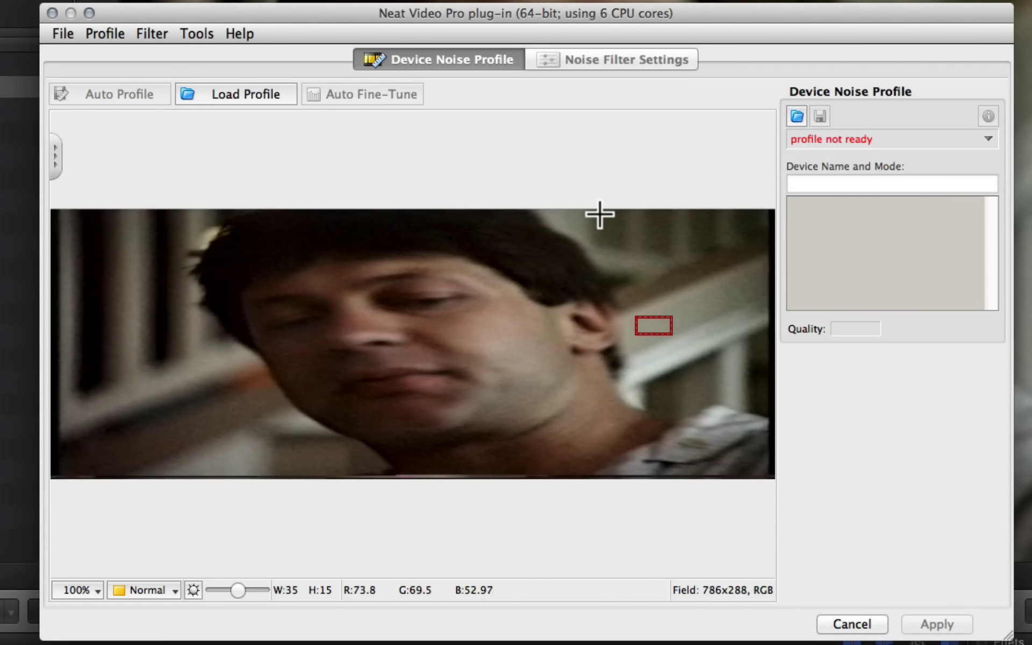
drag(597, 212, 622, 243)
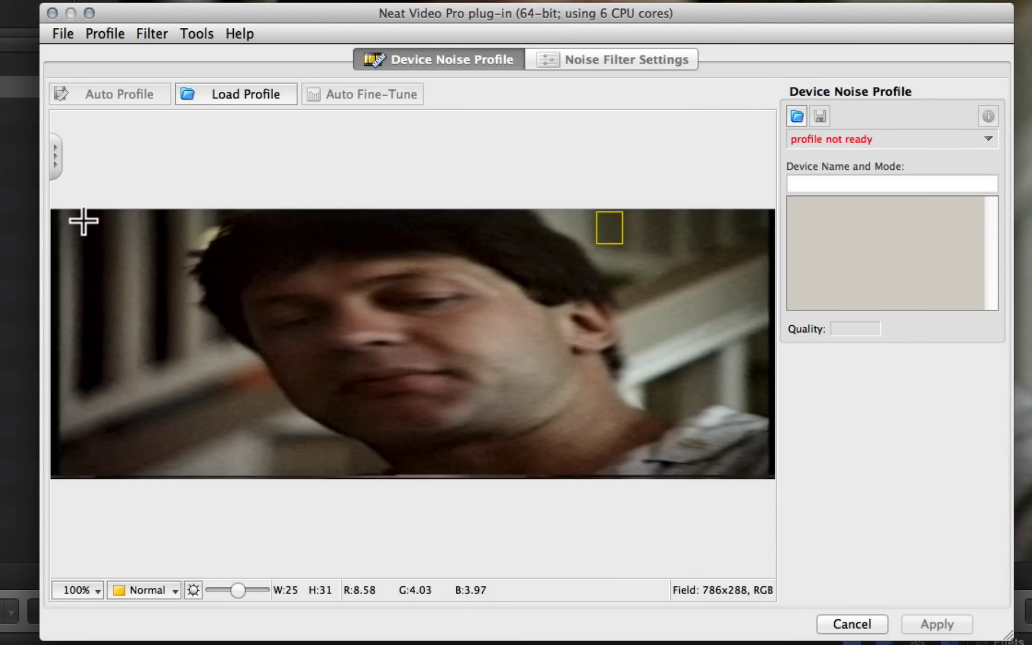
mouse_move(81, 218)
mouse_down()
mouse_move(109, 297)
mouse_move(103, 373)
mouse_up()
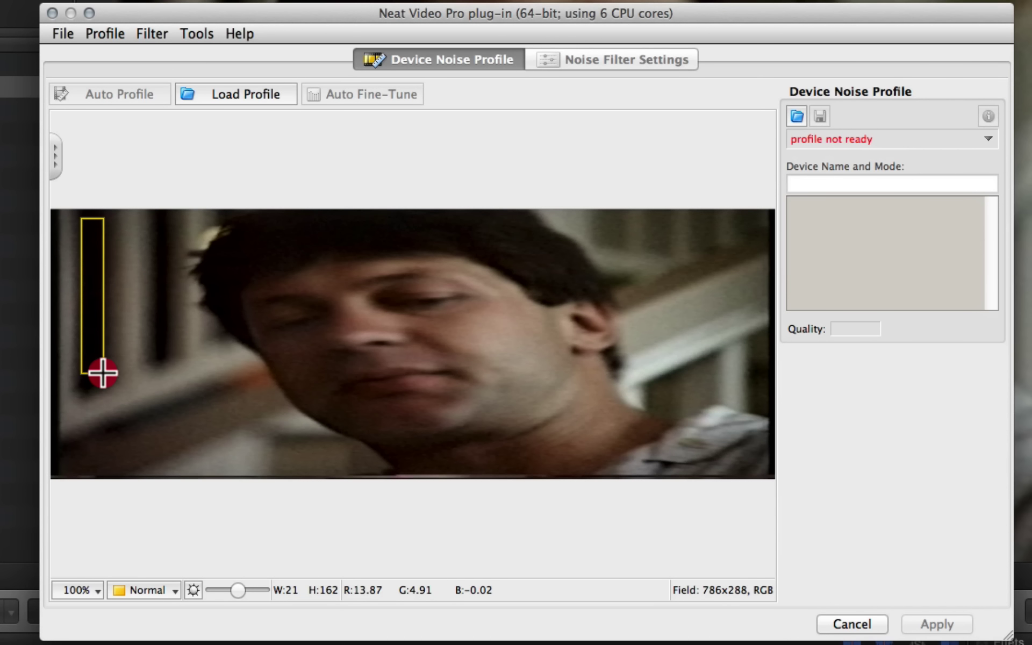
mouse_move(102, 373)
mouse_down()
mouse_move(165, 395)
mouse_move(92, 369)
mouse_move(106, 380)
mouse_up()
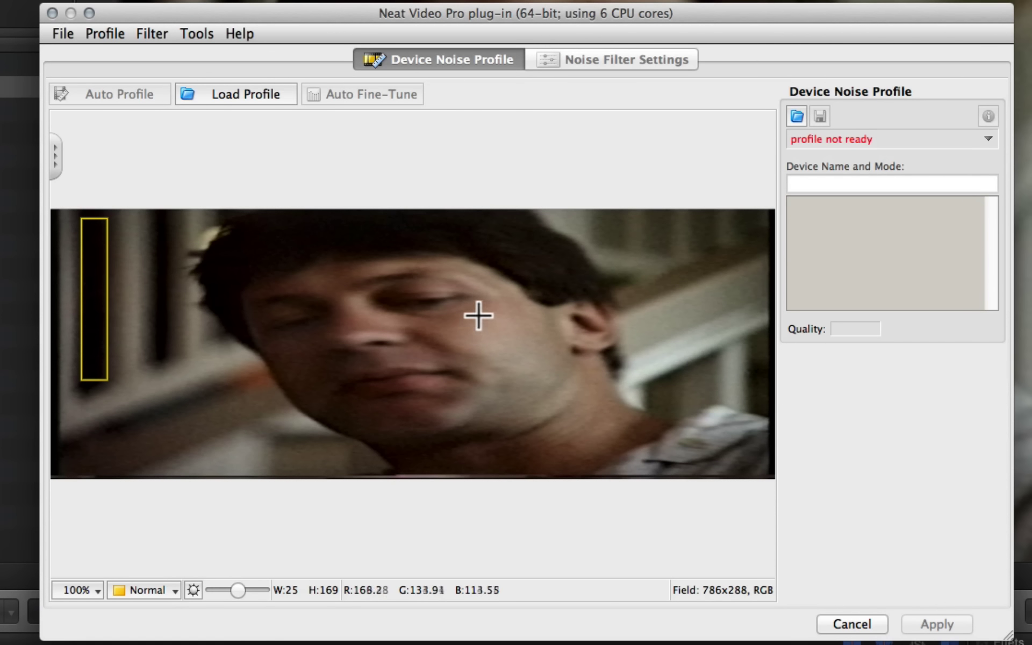
drag(469, 312, 527, 358)
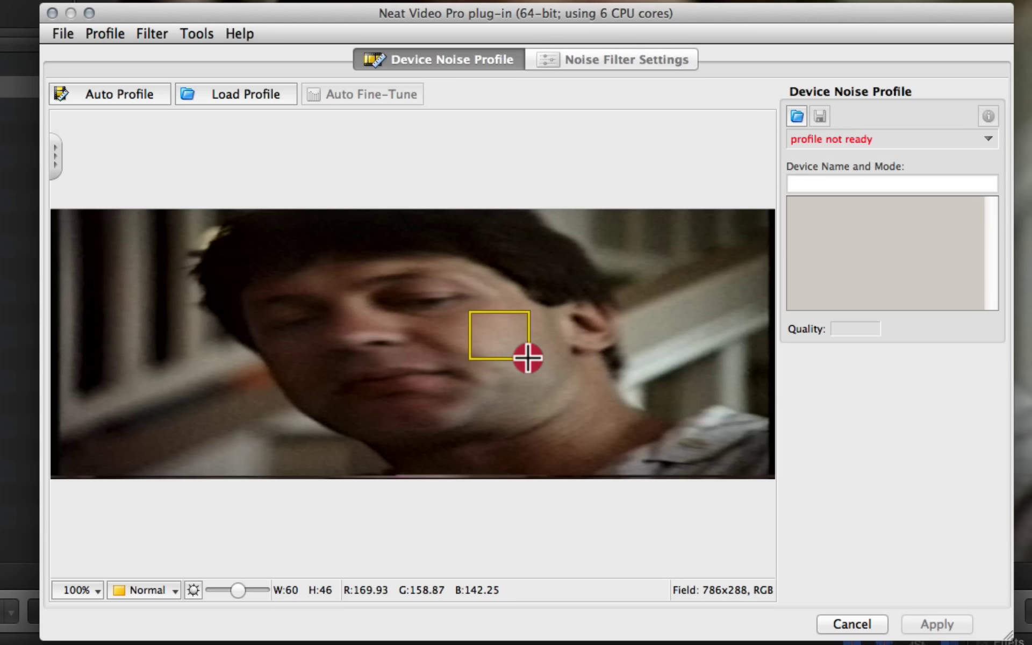
Step: Auto-profile the clip noise from the small cheek sample (26% quality) and view filter settings
drag(528, 358, 527, 360)
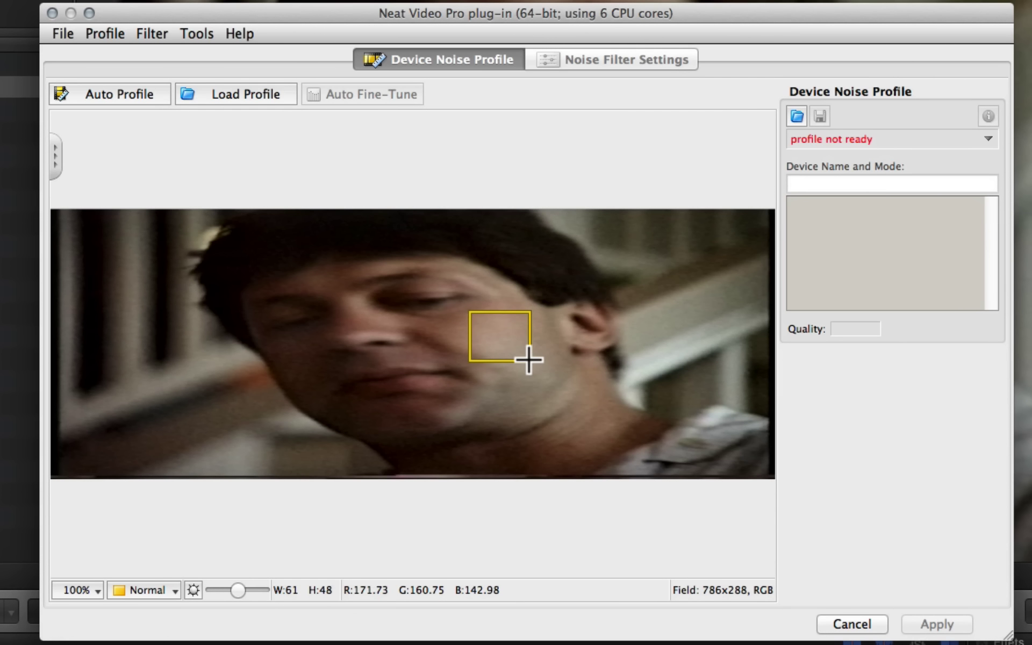
click(528, 359)
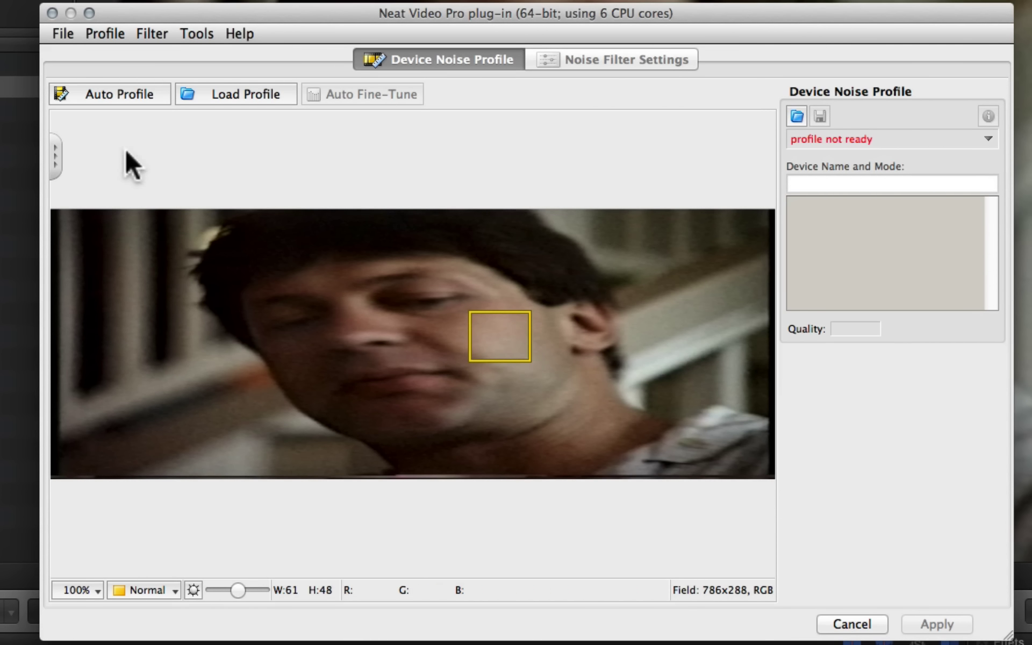
click(118, 92)
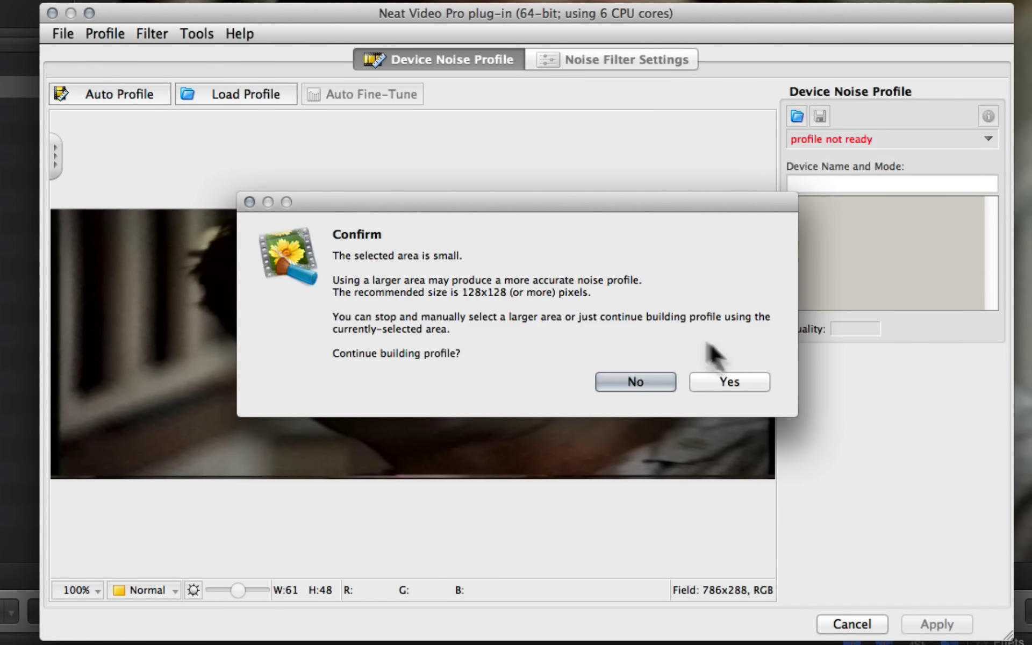
click(721, 379)
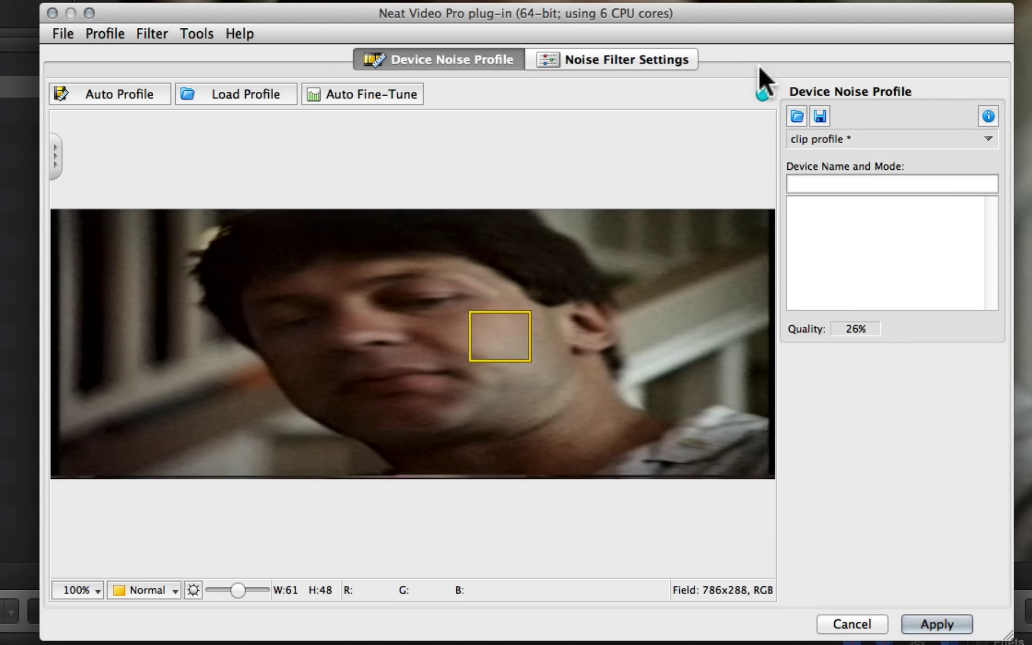
click(592, 59)
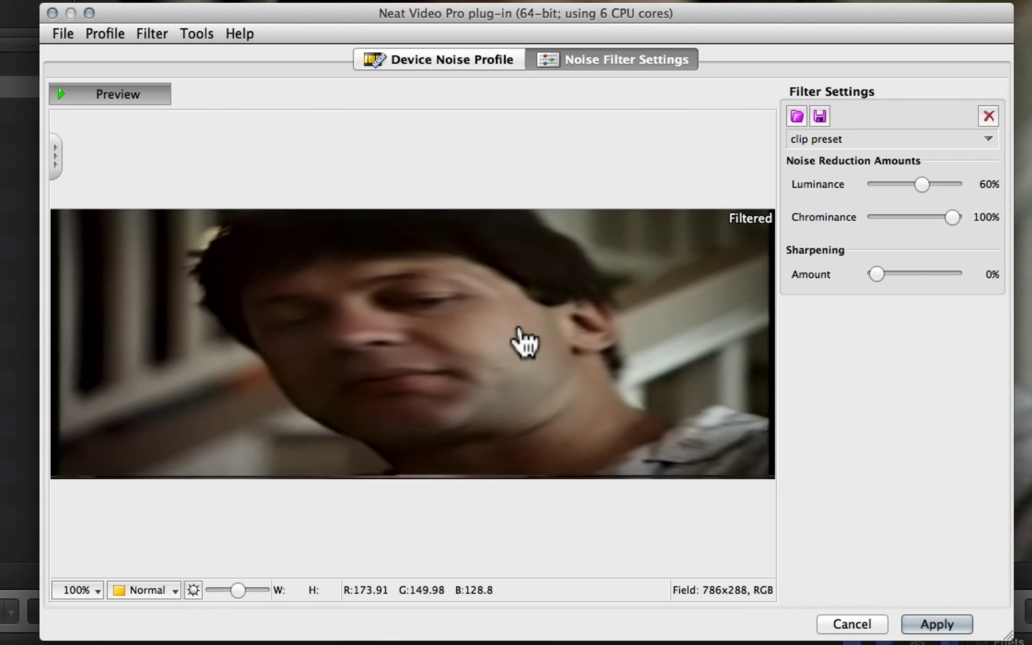
Step: Draw a 192×119 preview rectangle on the face and position it over the ear and cheek
drag(521, 323, 547, 337)
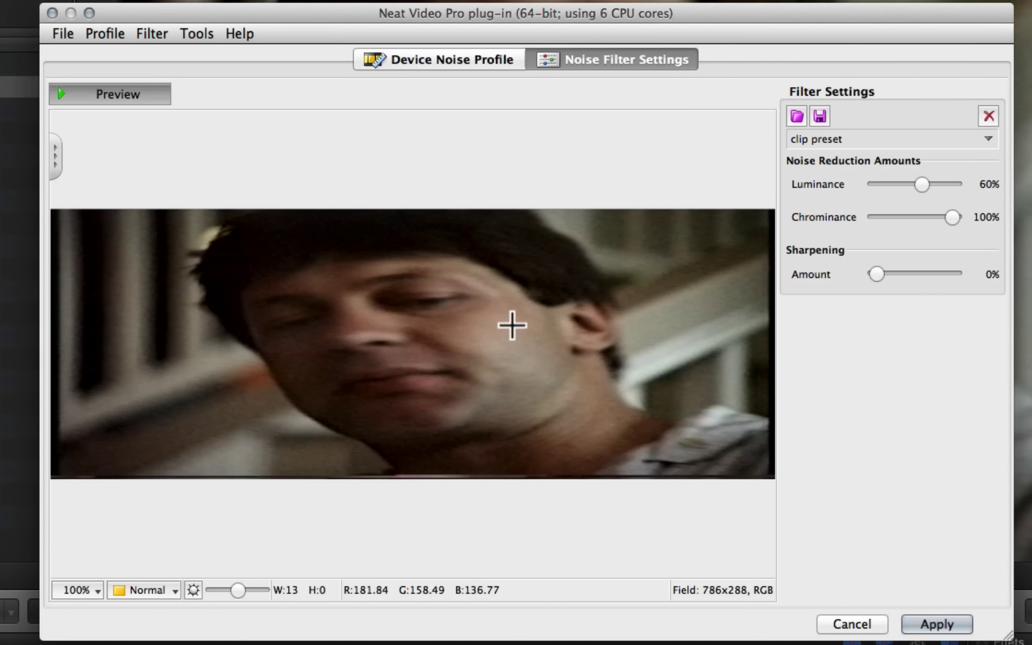
drag(523, 327, 524, 327)
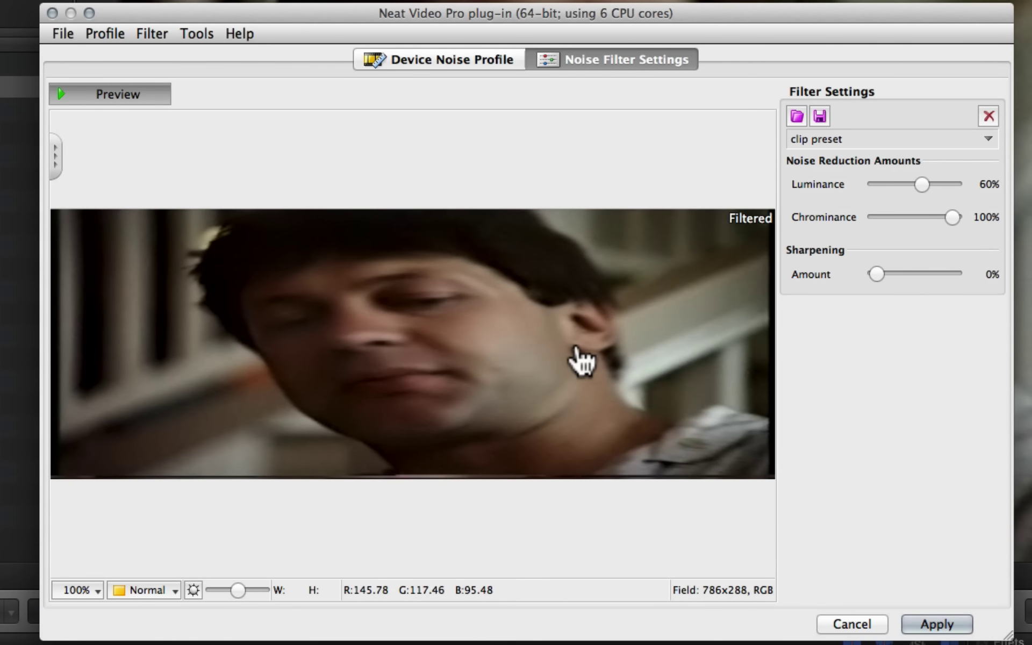
mouse_move(437, 300)
mouse_down()
mouse_move(529, 372)
mouse_move(762, 370)
mouse_move(453, 357)
mouse_move(473, 347)
mouse_up()
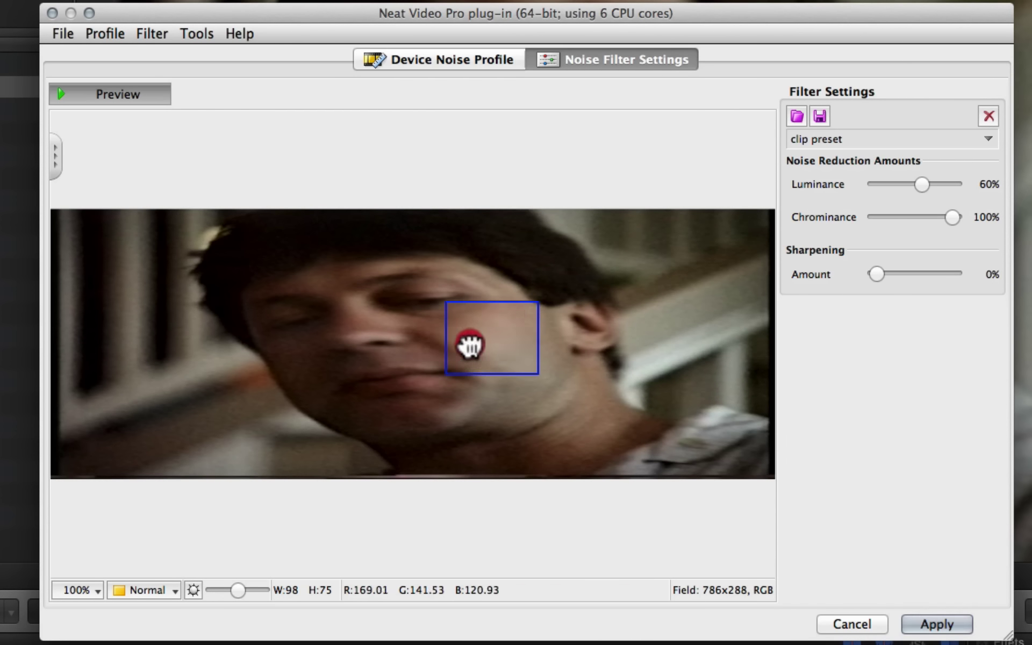
drag(431, 297, 607, 409)
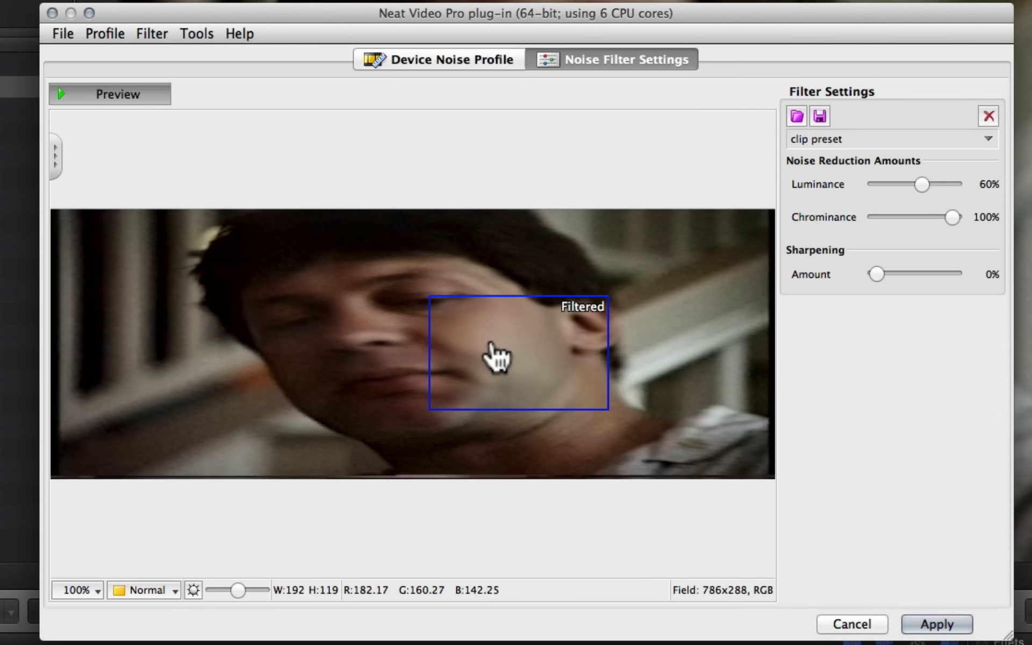
mouse_move(497, 358)
mouse_down()
mouse_move(189, 356)
mouse_move(420, 331)
mouse_move(546, 346)
mouse_up()
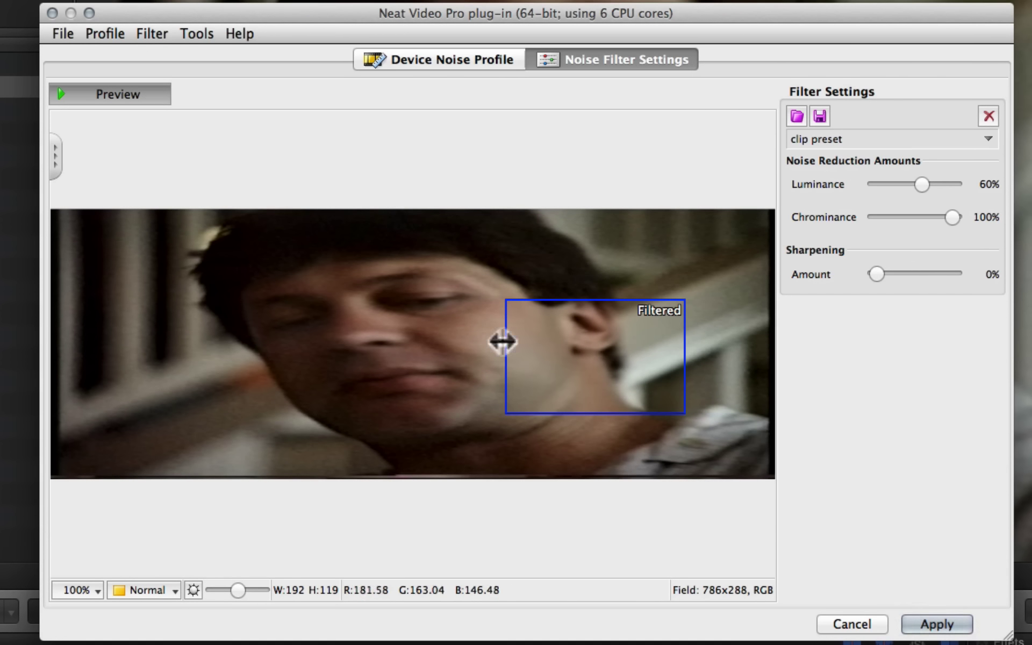
mouse_move(591, 346)
mouse_down()
mouse_move(578, 298)
mouse_move(657, 303)
mouse_up()
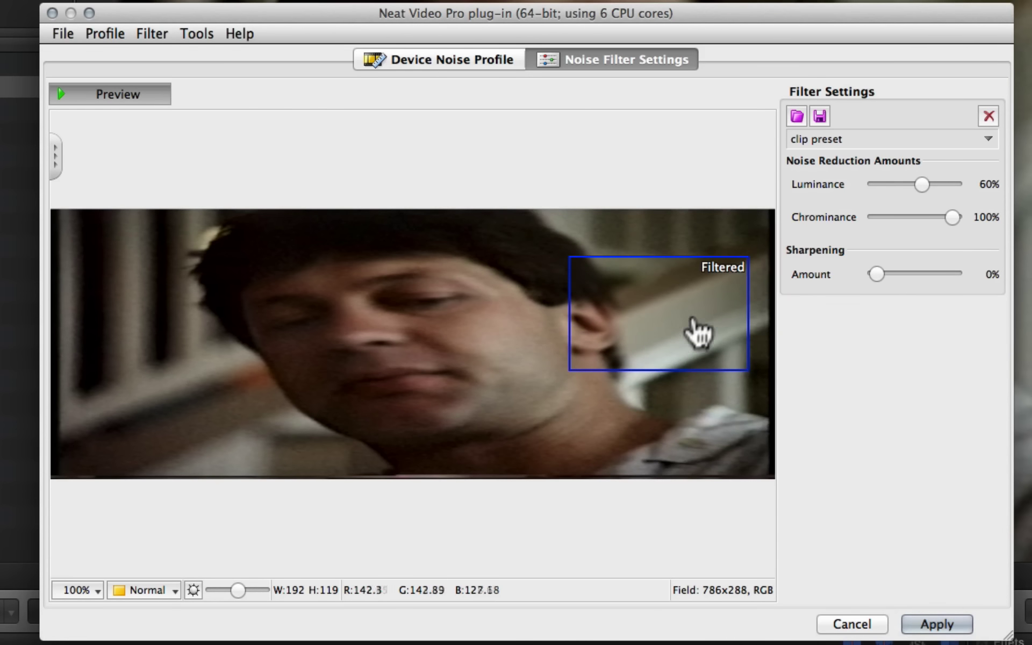
drag(709, 354, 652, 366)
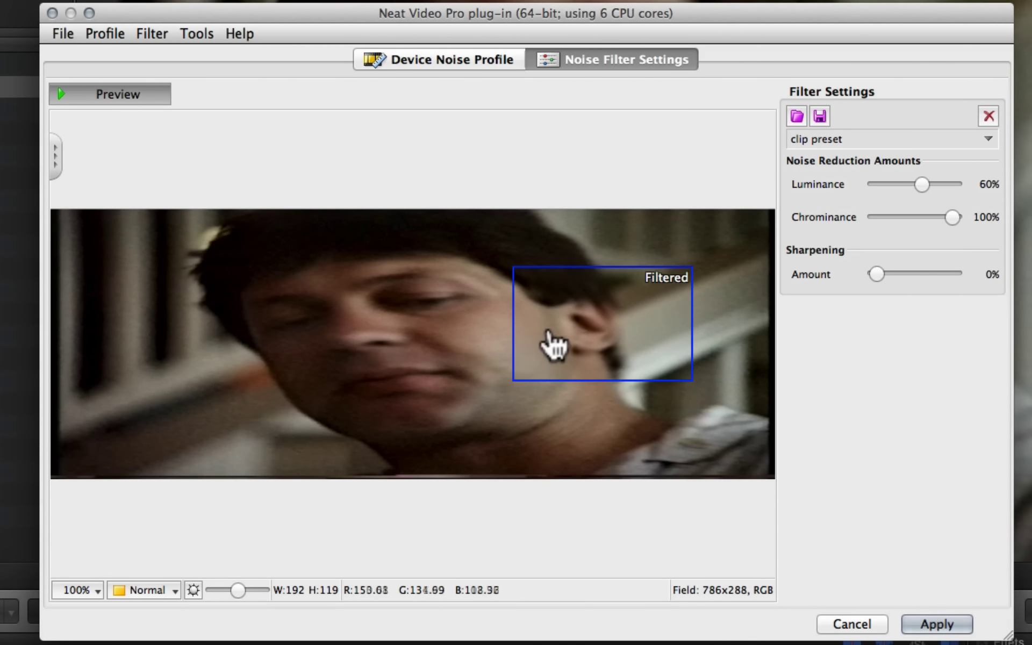
Step: Zoom the preview to 200% around the ear and raise luminance noise reduction to 100%
scroll(553, 347, down, 5)
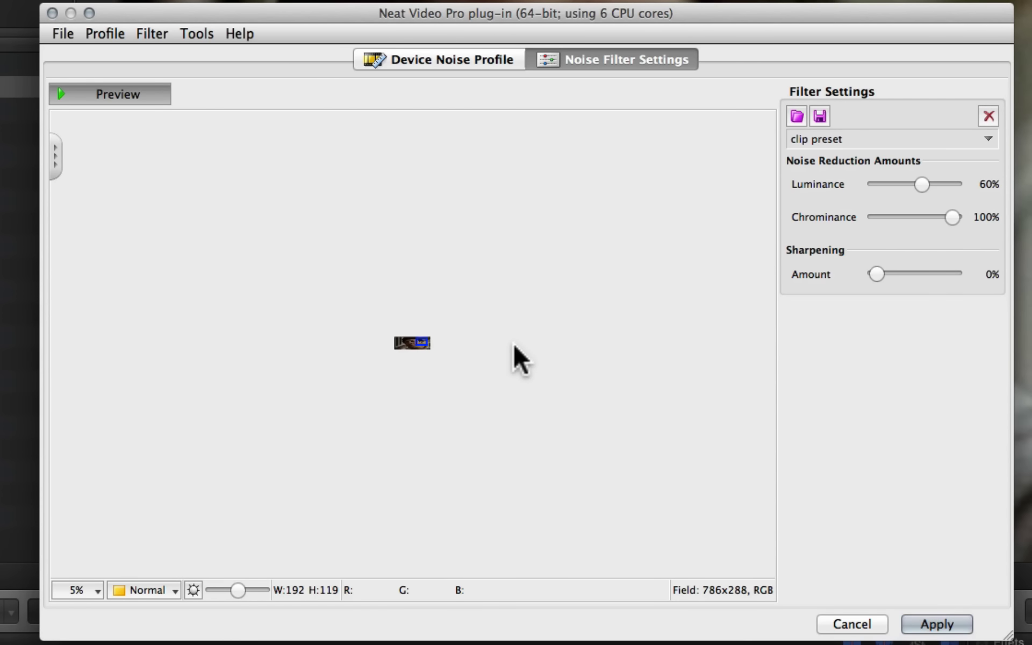
scroll(521, 361, up, 2)
scroll(519, 363, up, 2)
scroll(517, 364, up, 1)
scroll(515, 366, down, 1)
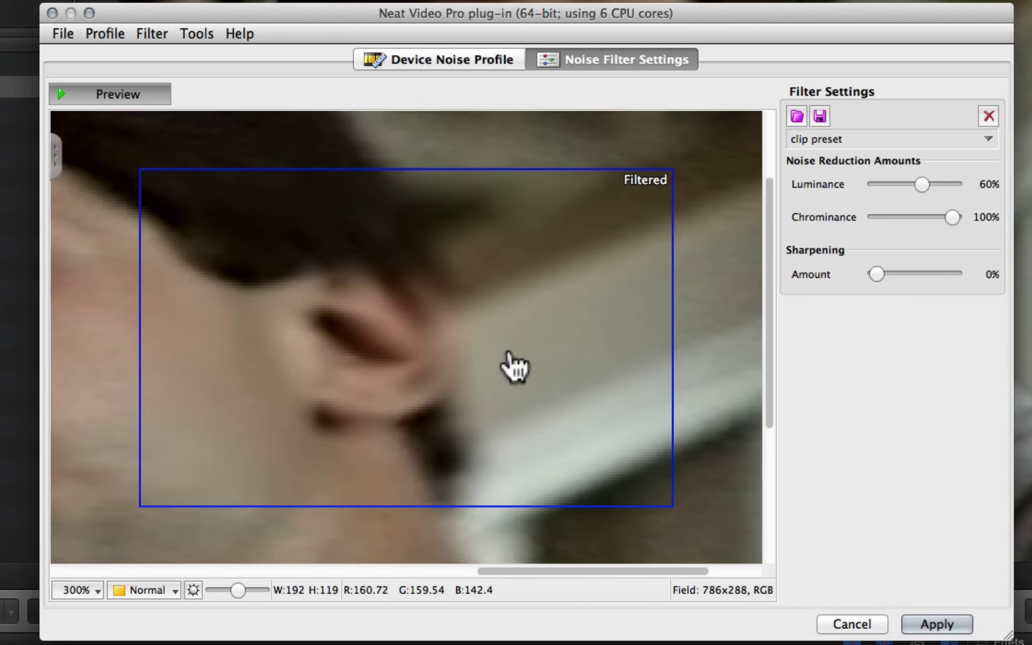
scroll(515, 368, down, 3)
scroll(515, 367, up, 3)
scroll(515, 368, up, 1)
scroll(515, 367, down, 1)
scroll(514, 365, down, 1)
drag(380, 376, 350, 421)
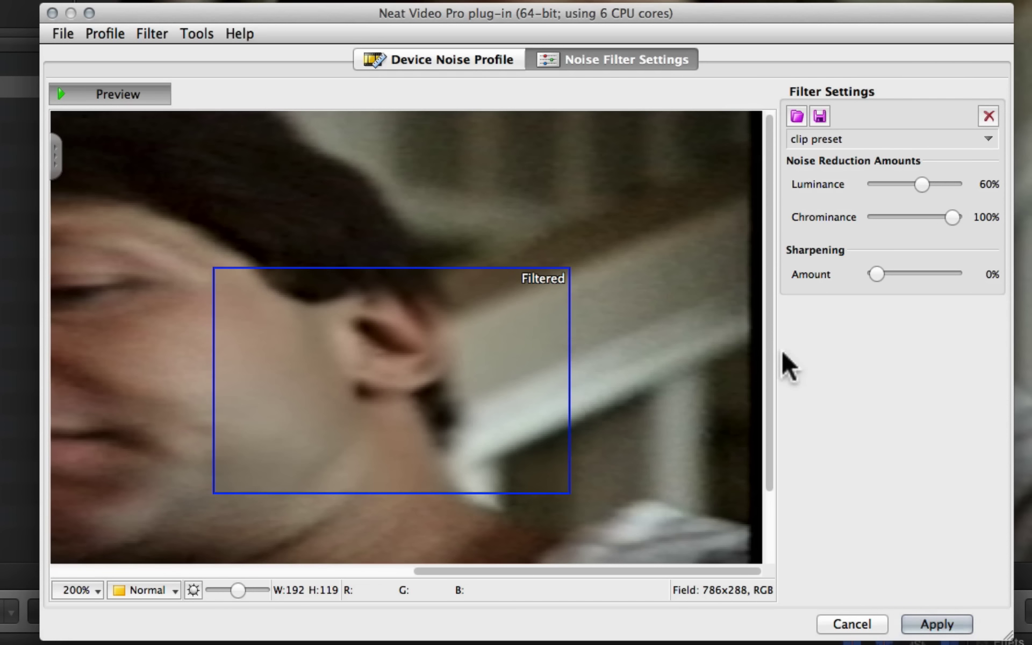
drag(909, 180, 954, 184)
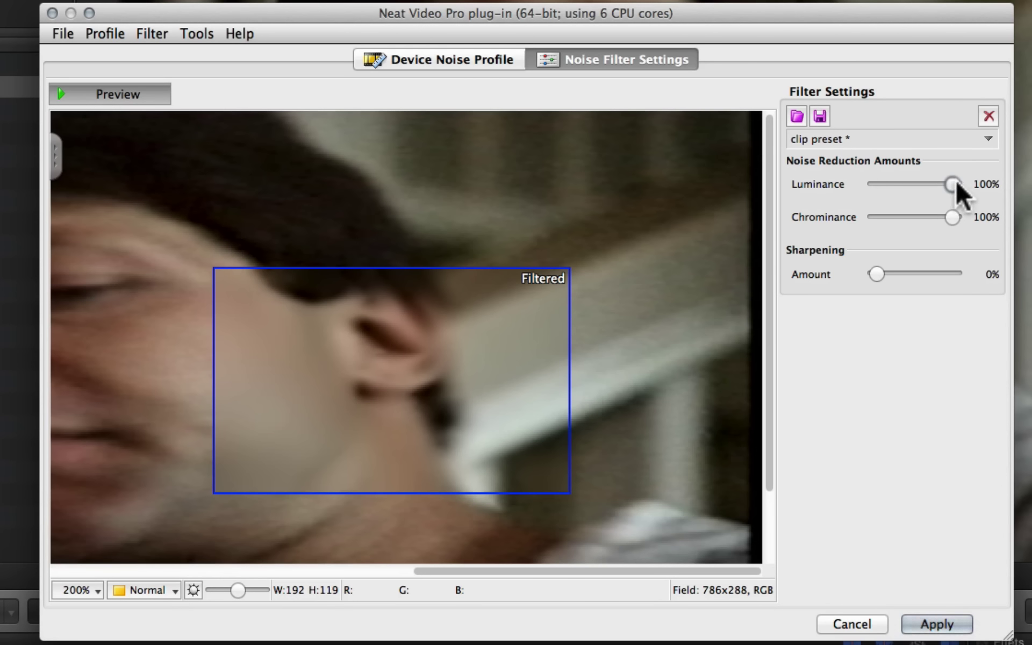
Step: Compare slider settings, ending with luminance 55%, chrominance 100% and sharpening 0%
drag(953, 184, 783, 182)
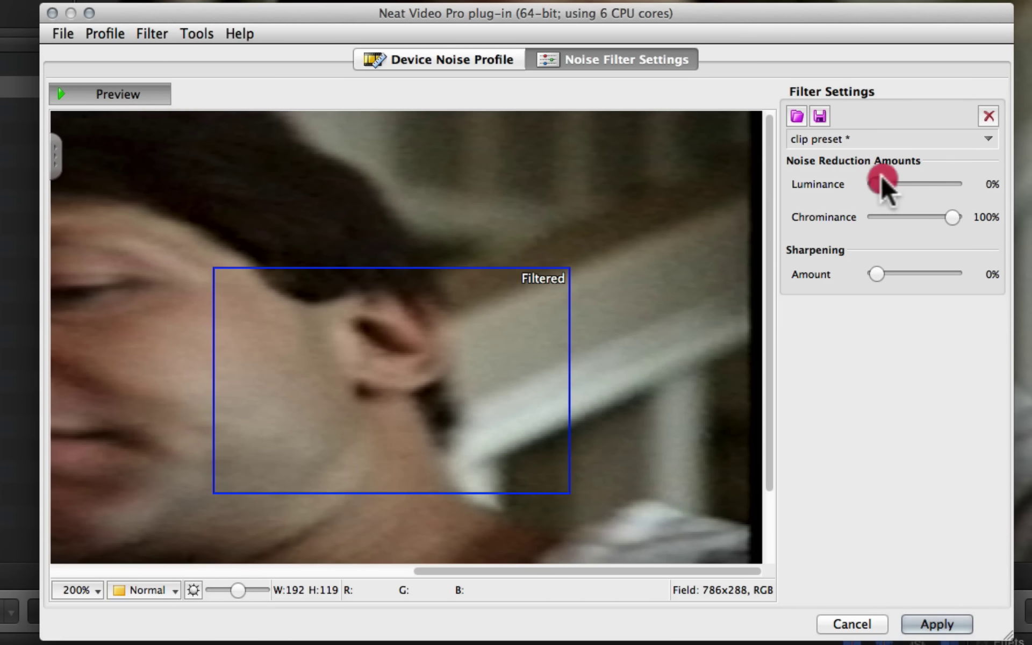
drag(935, 174, 910, 175)
click(911, 175)
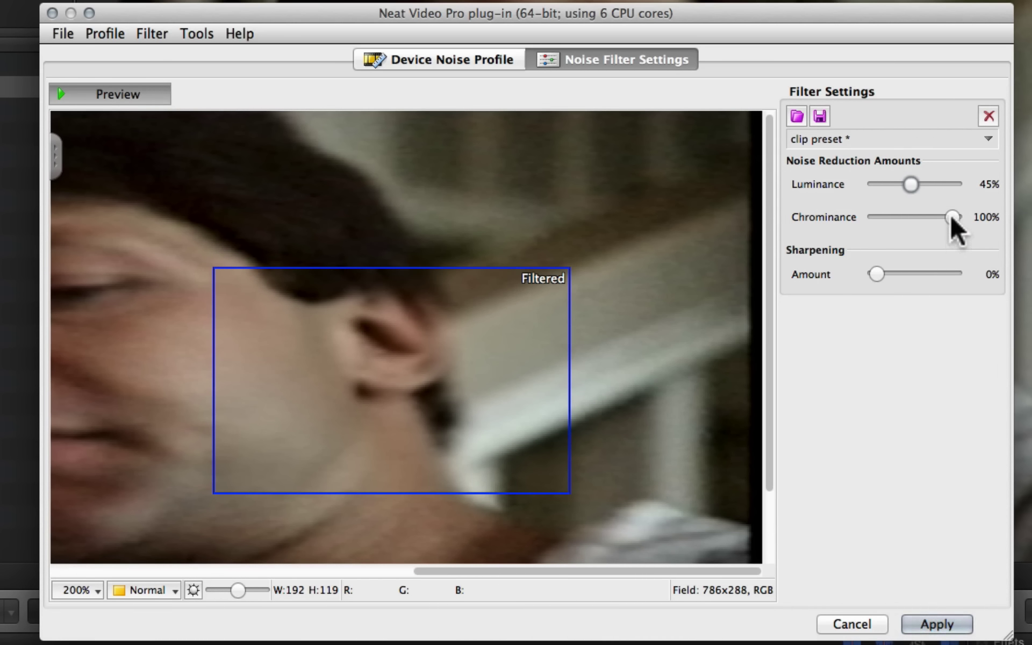
drag(951, 217, 837, 216)
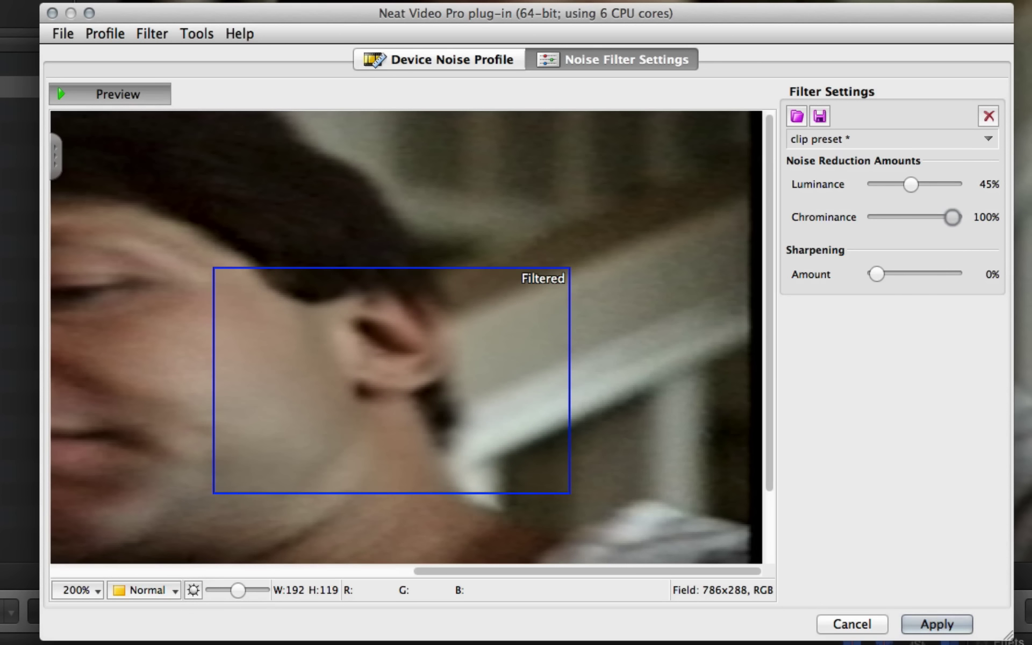
drag(837, 216, 1026, 243)
drag(876, 274, 929, 271)
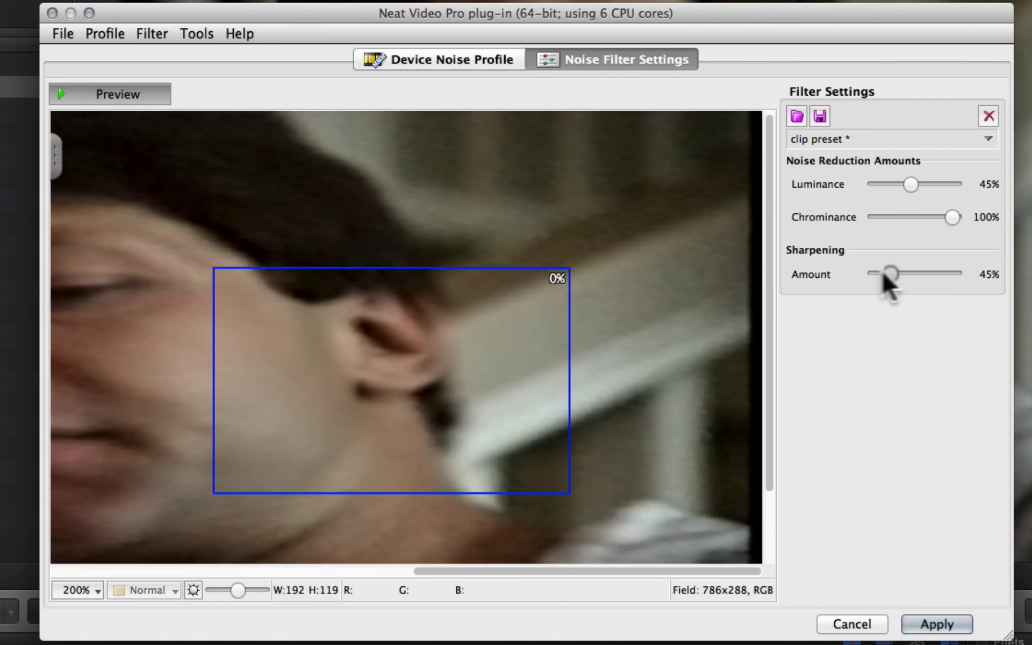
drag(929, 275, 860, 282)
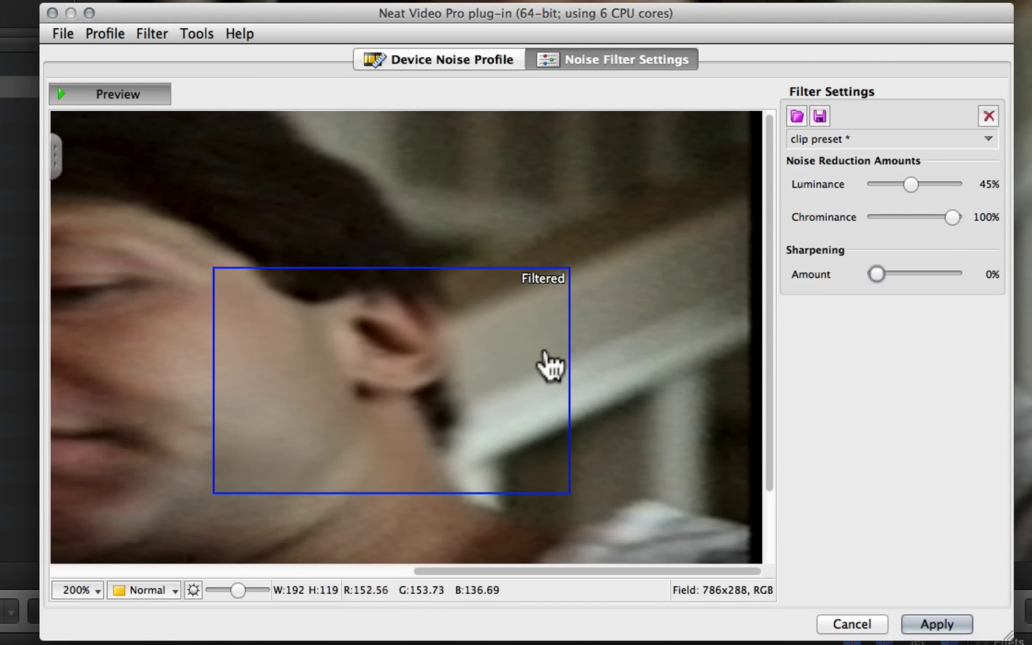
click(914, 184)
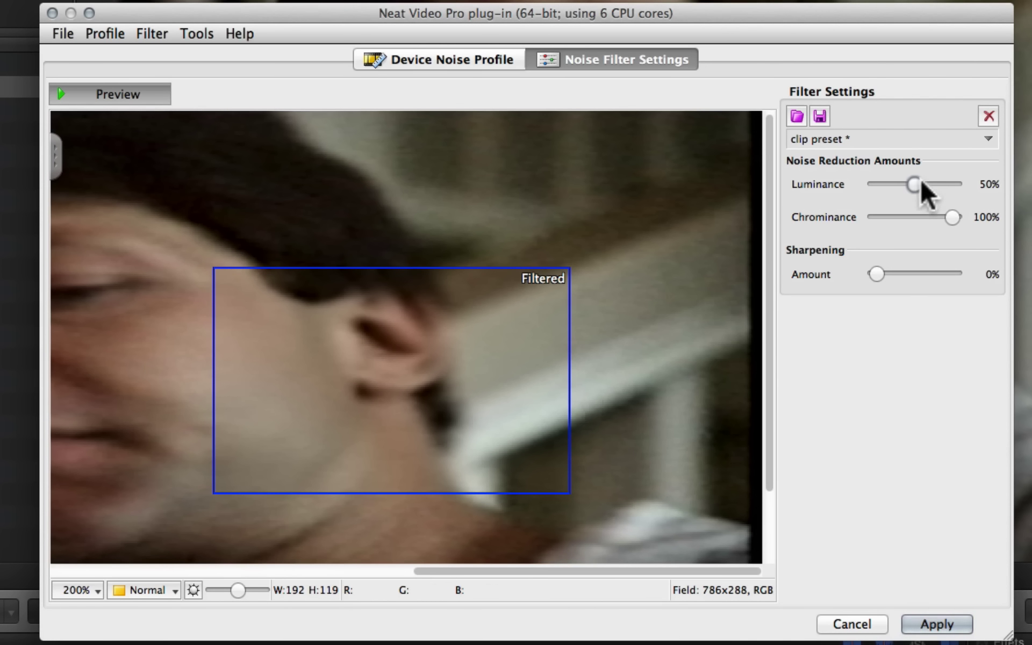
drag(910, 185, 920, 185)
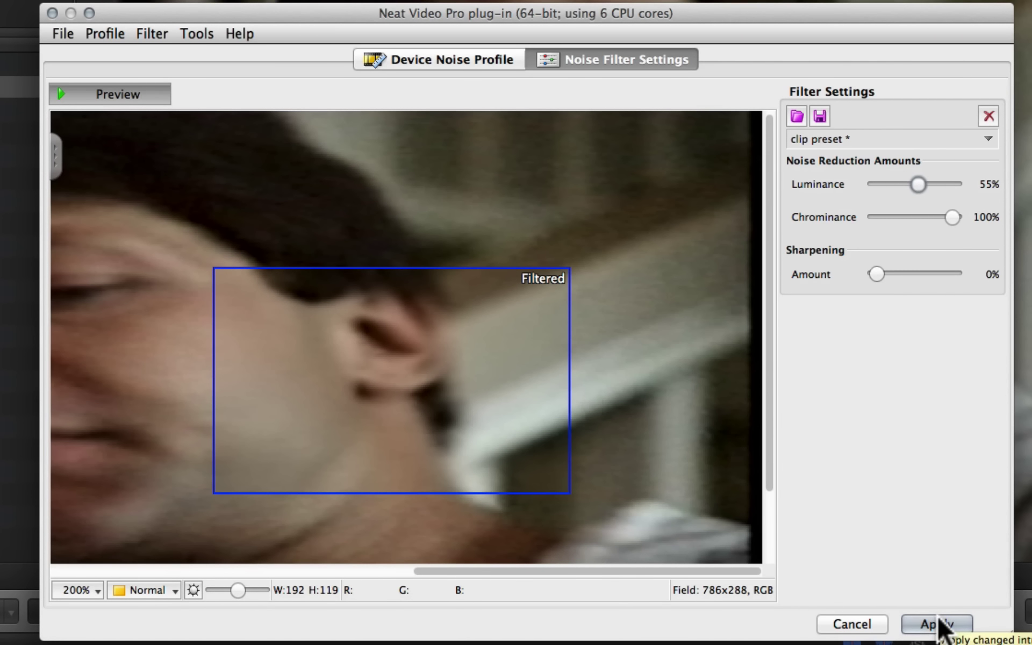
Step: Apply the Neat Video filter settings and play the first clip in Final Cut Pro
click(457, 59)
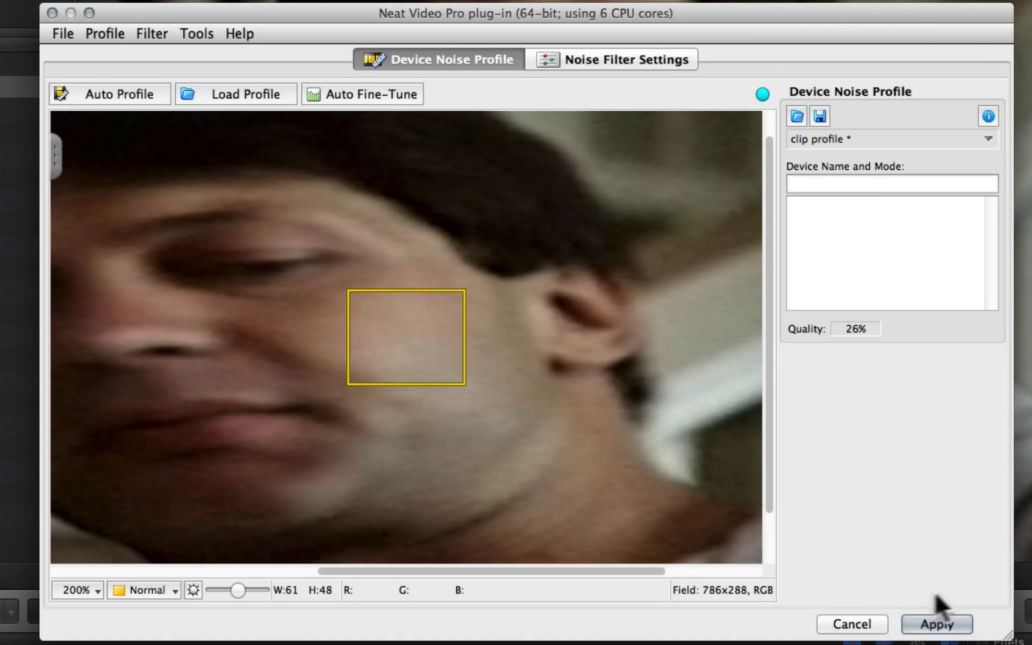
click(912, 625)
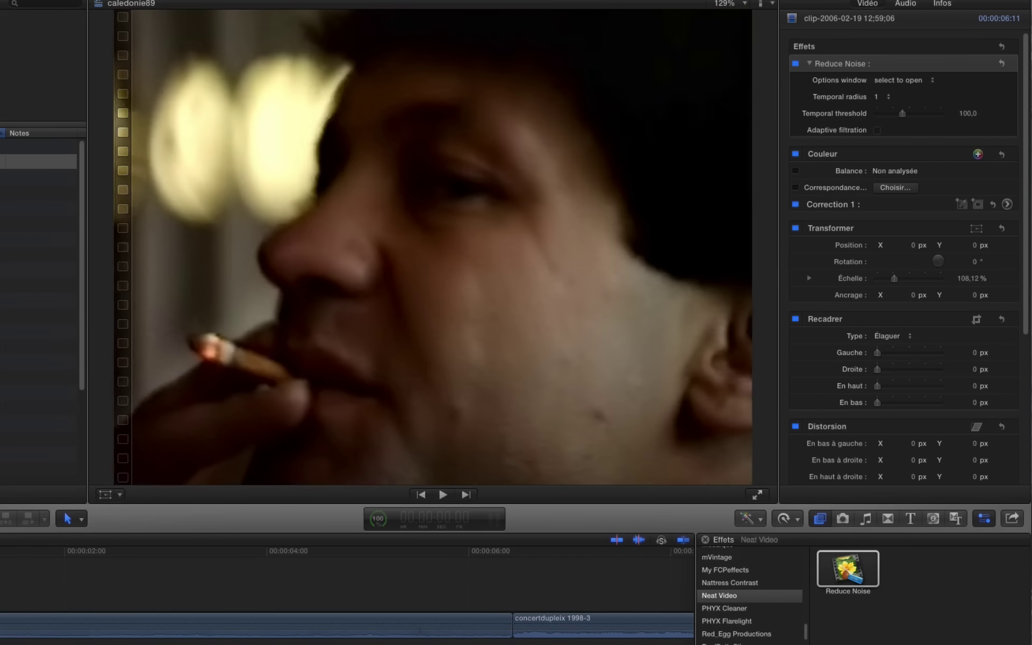
key(space)
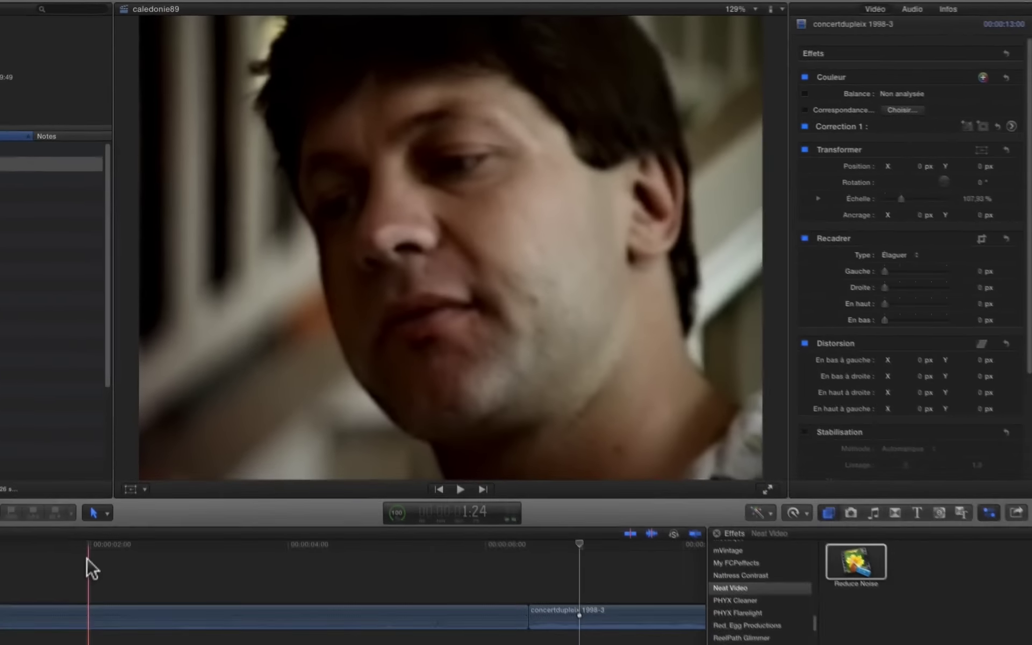
Step: Toggle Reduce Noise off and back on to compare, then replay the clip
click(86, 545)
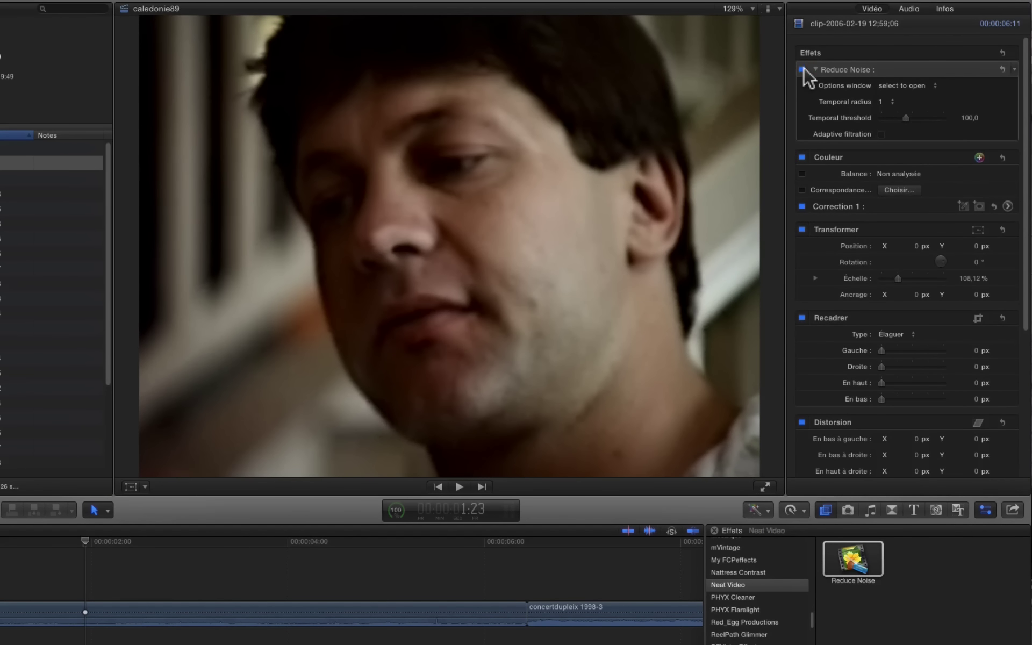
click(803, 69)
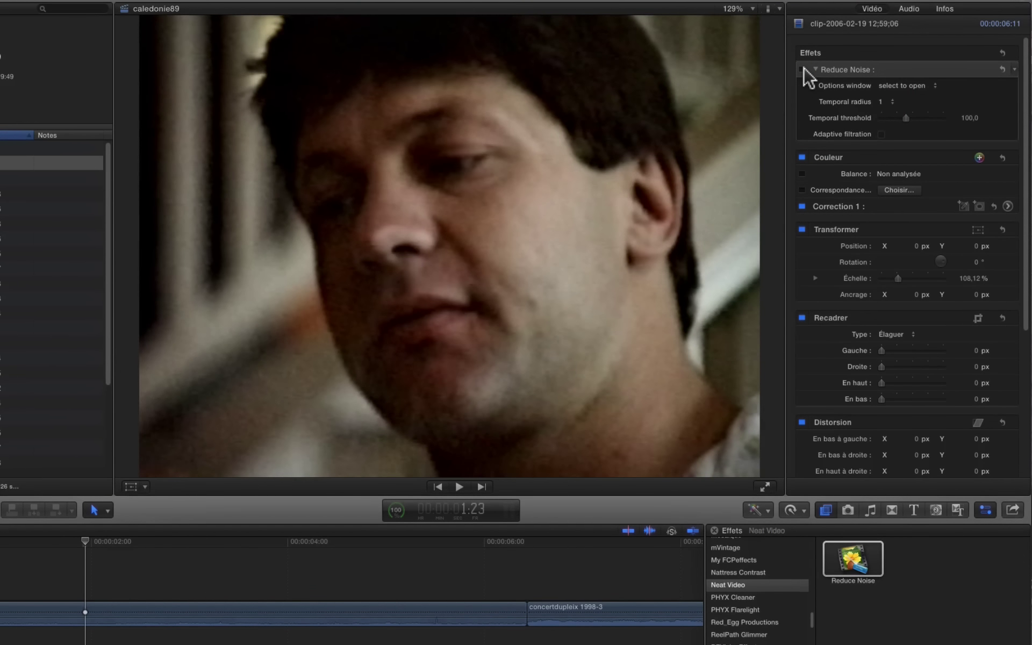
click(803, 69)
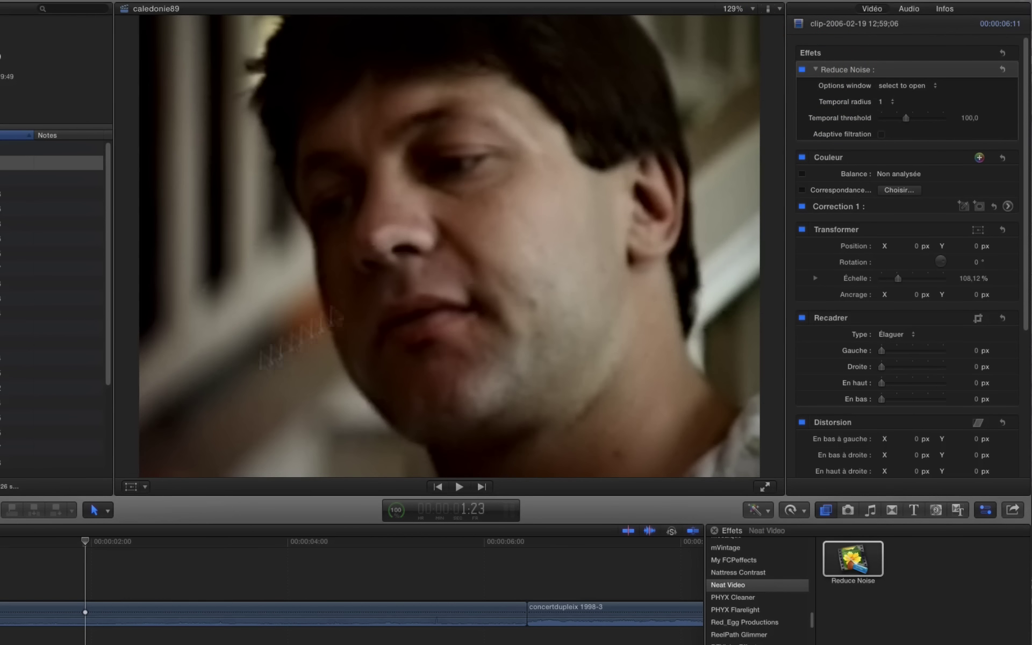
key(shift+slash)
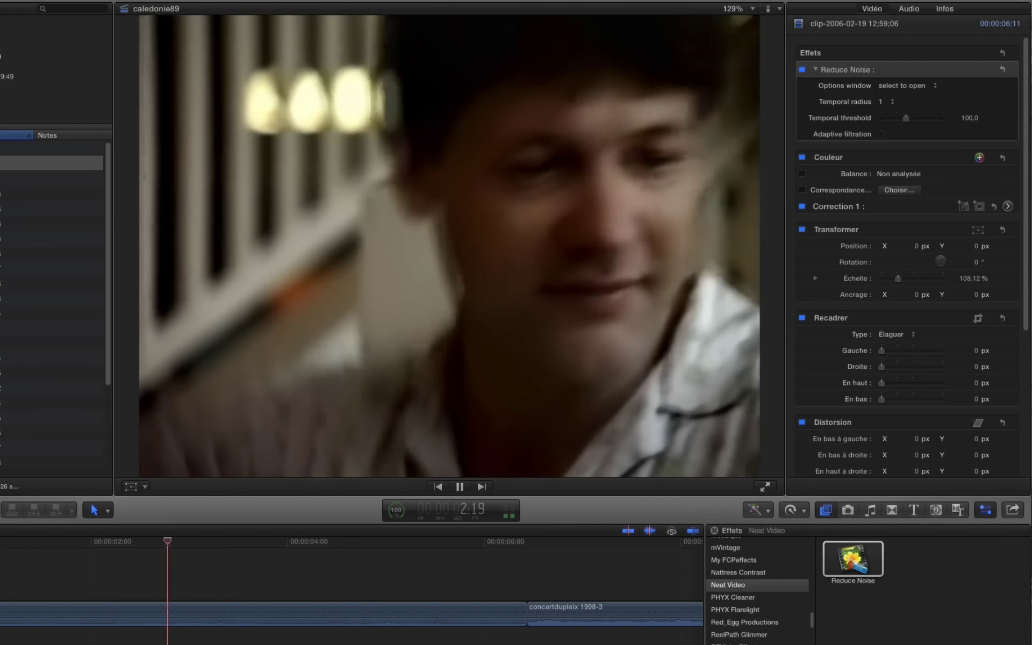
Step: Drag Reduce Noise onto concertdupleix 1998-3, then open and cancel its Neat Video window
key(space)
key(space)
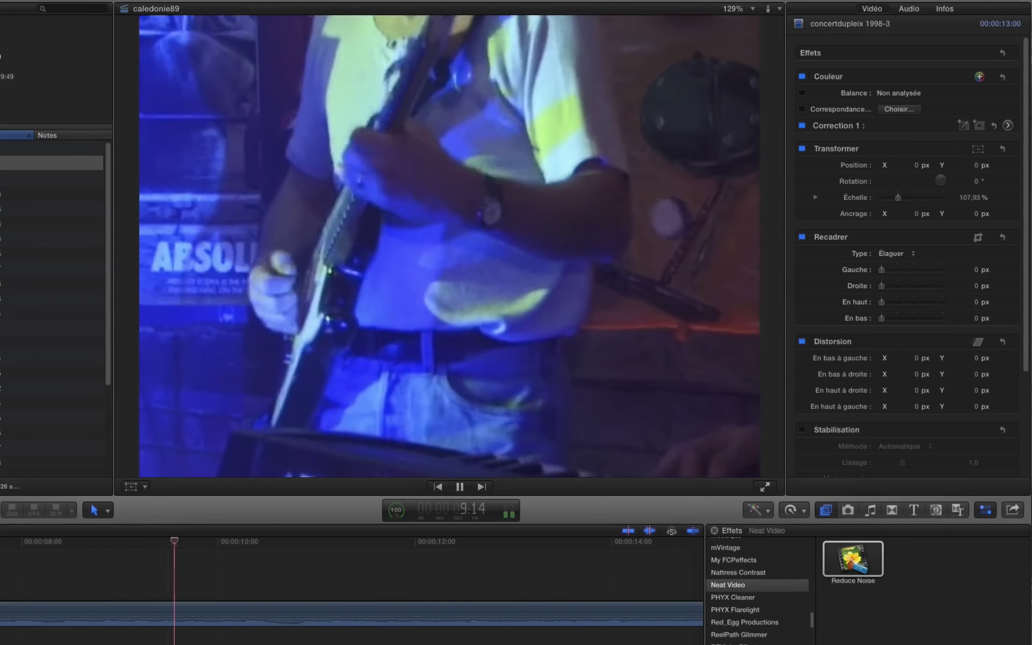
key(space)
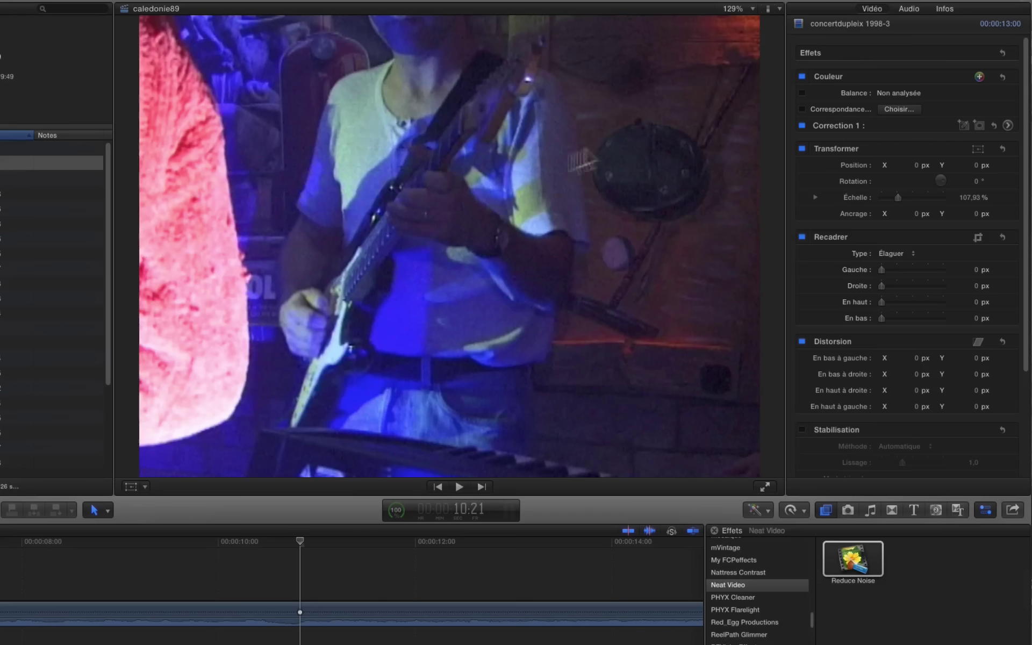
drag(839, 571, 406, 627)
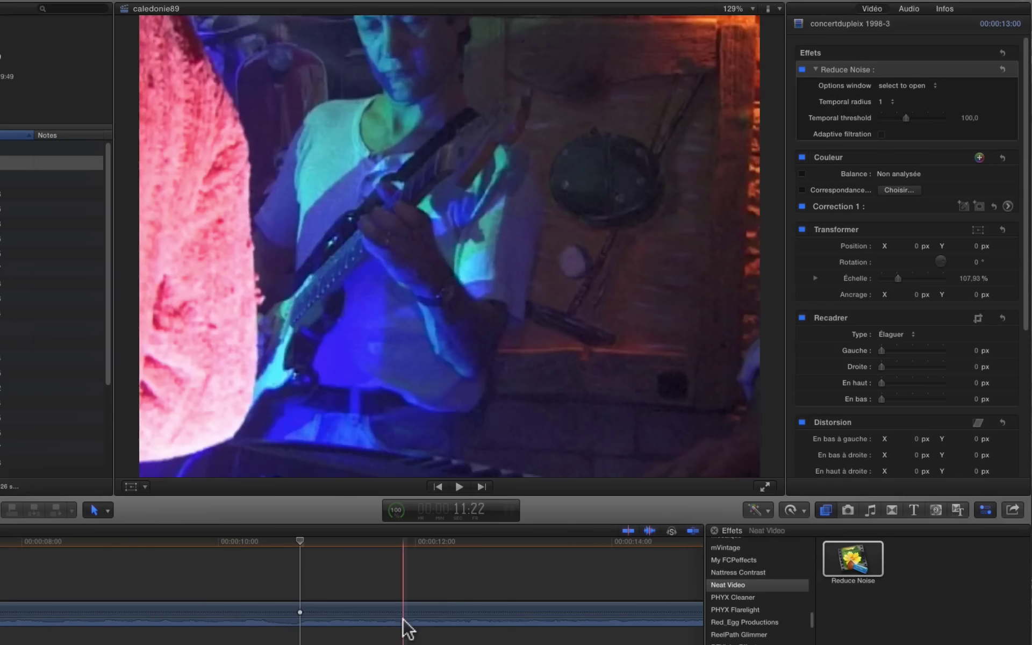
click(891, 84)
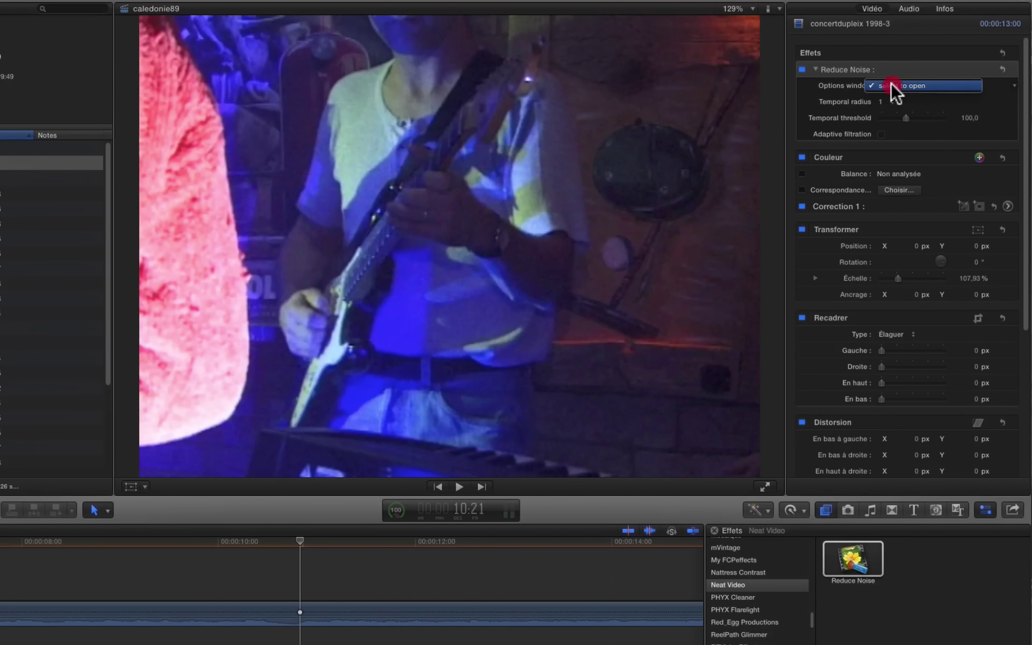
click(892, 86)
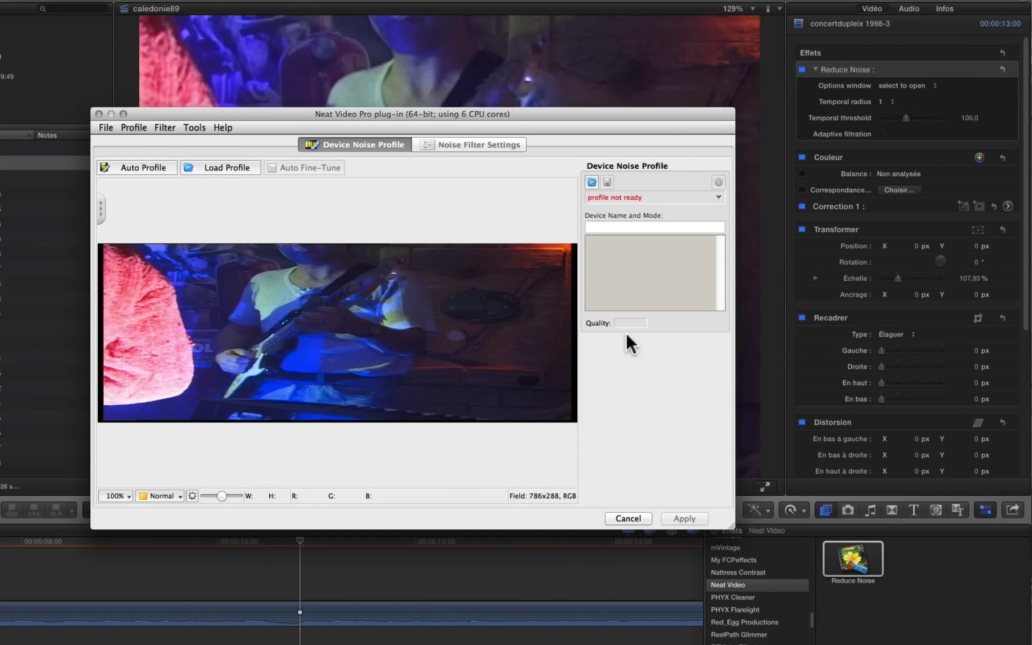
click(627, 518)
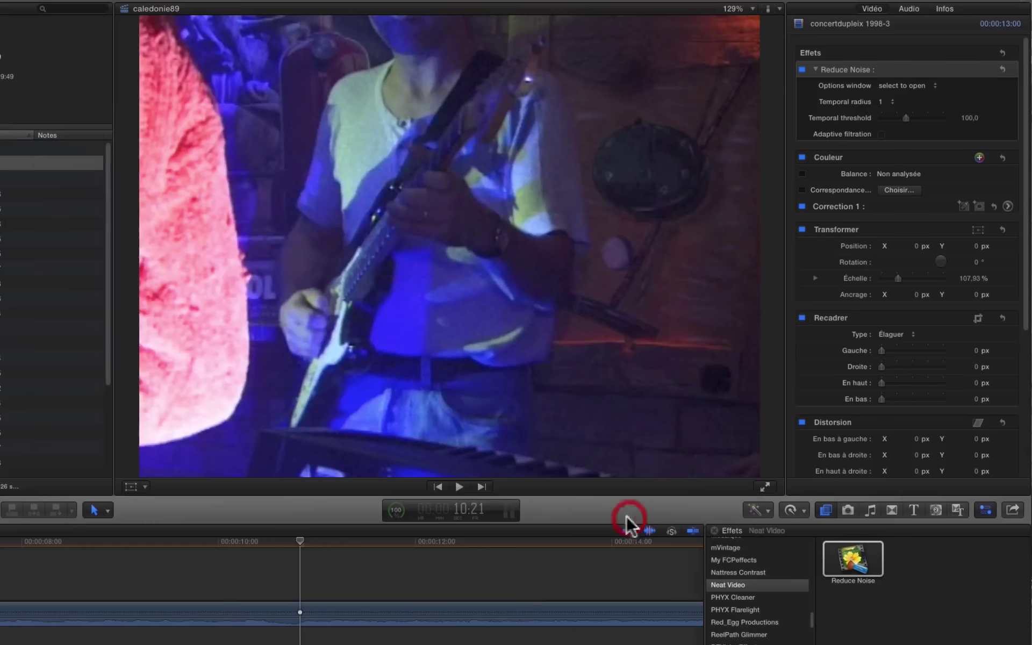
scroll(88, 597, left, 5)
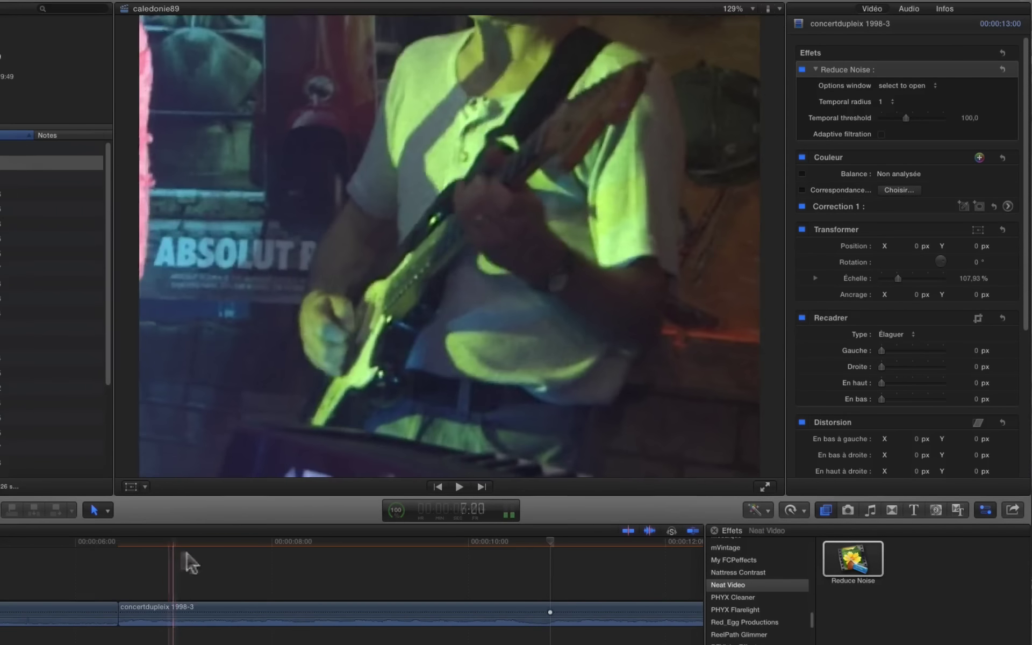
Step: Park the playhead near 15:15, where the whole band and Roland keyboard show
click(320, 566)
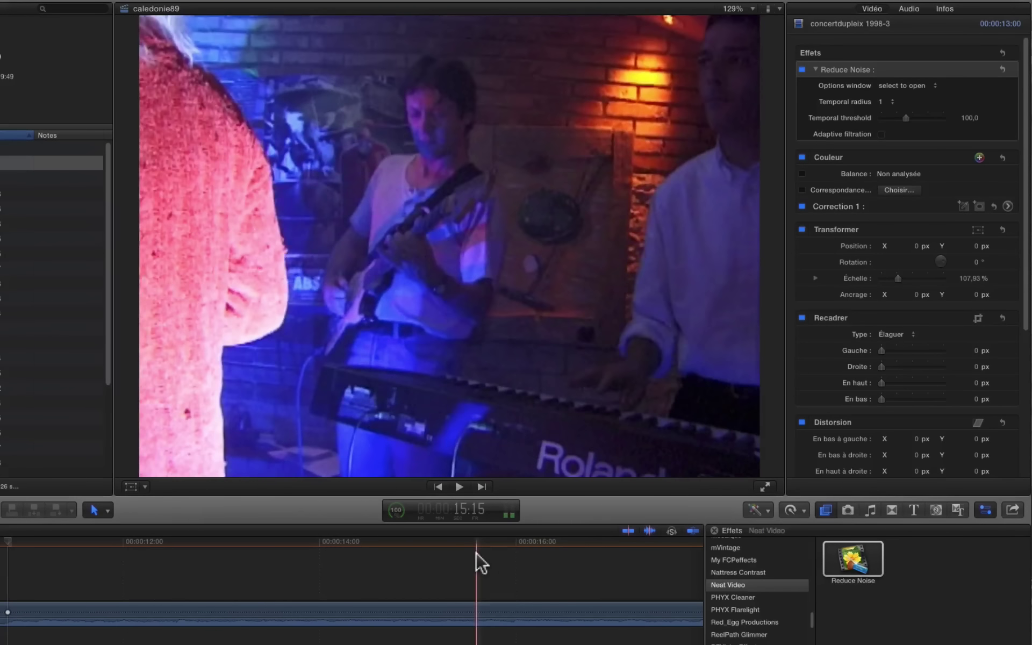
click(476, 553)
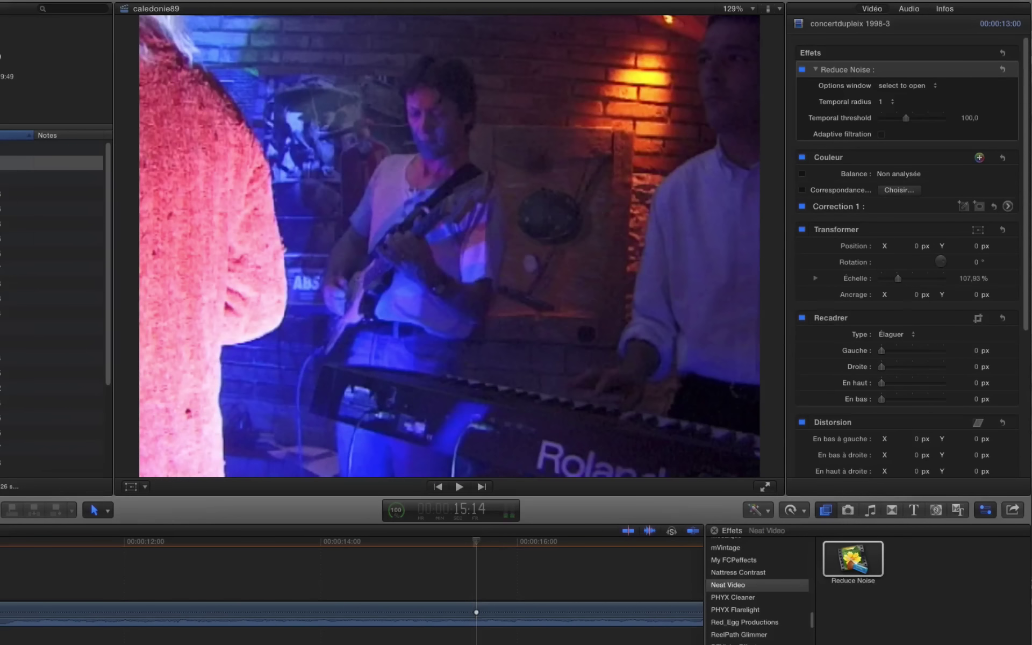
Step: Open Neat Video for the concert clip and try Auto Profile, declining the too-small area
click(916, 85)
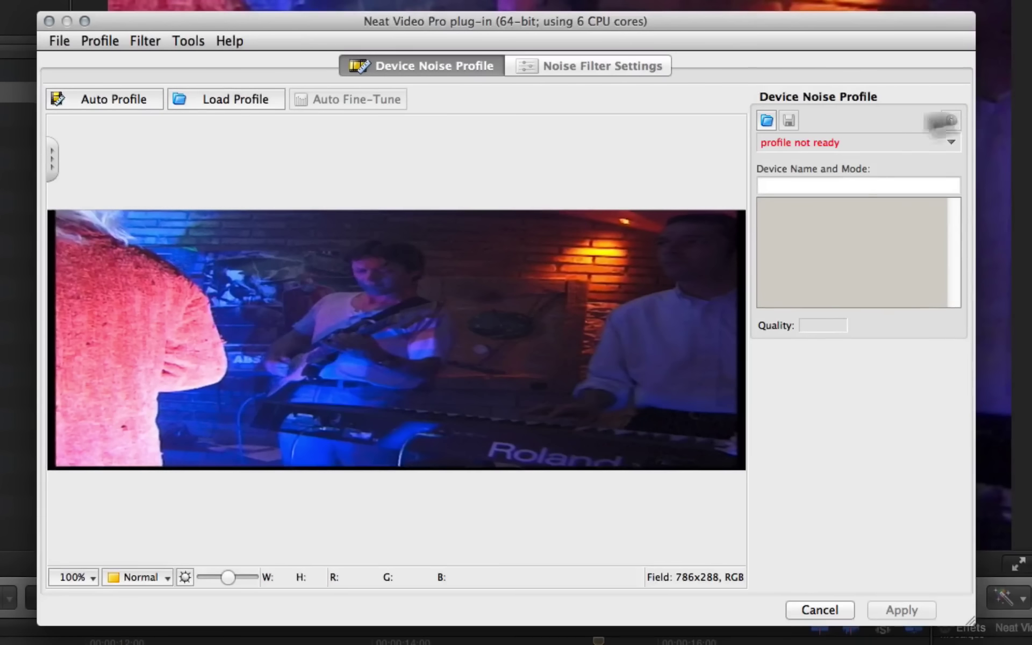
click(122, 97)
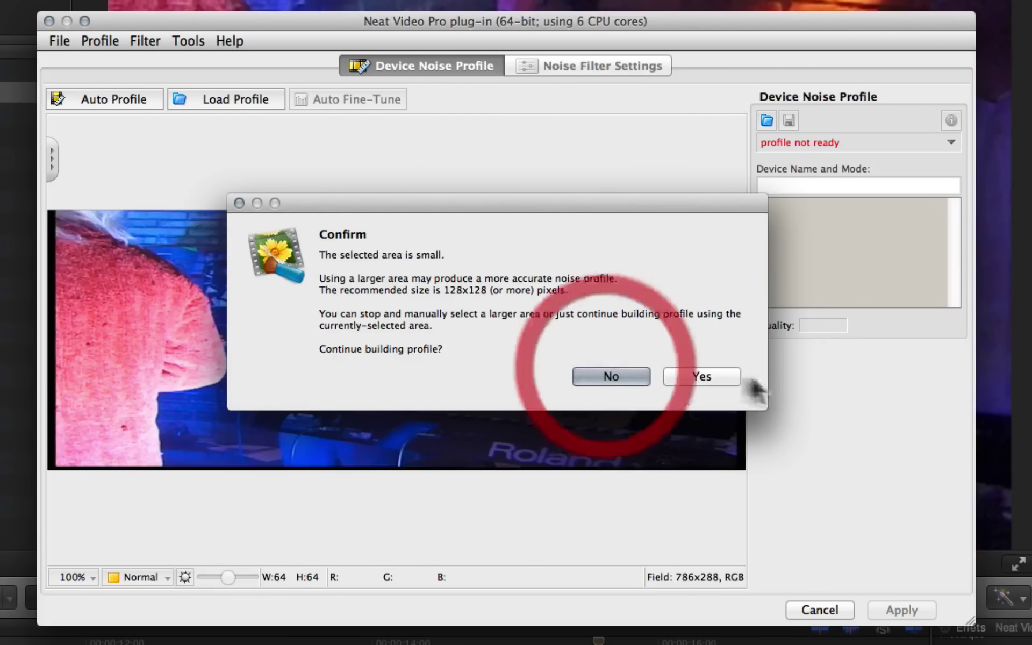
click(632, 371)
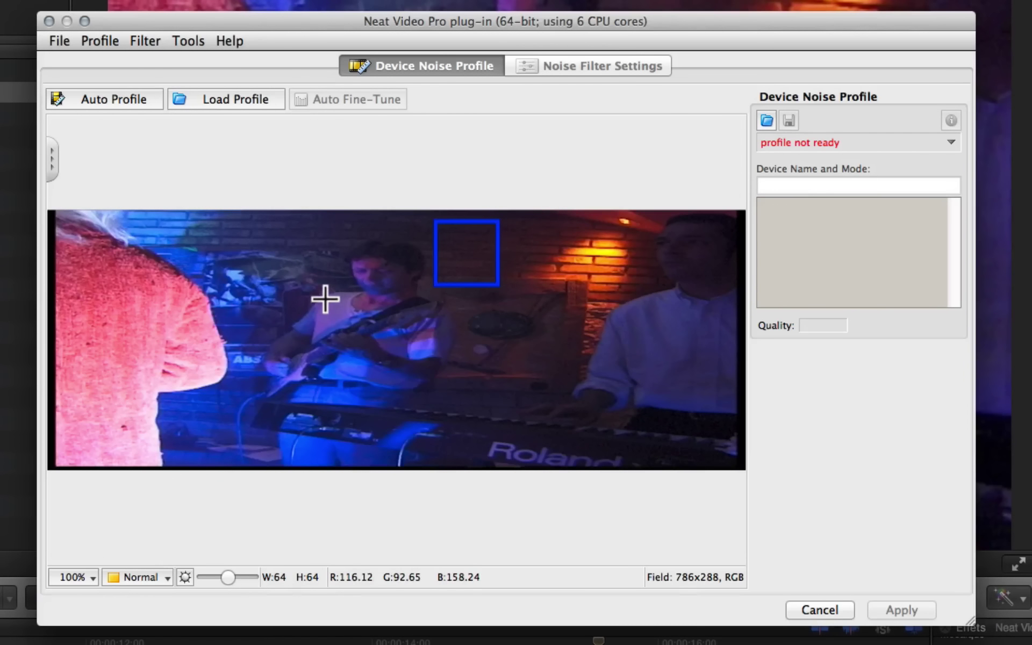
Step: Auto-profile a 51×48 plain patch on the keyboardist's shirt, reaching 36% quality
drag(323, 297, 348, 320)
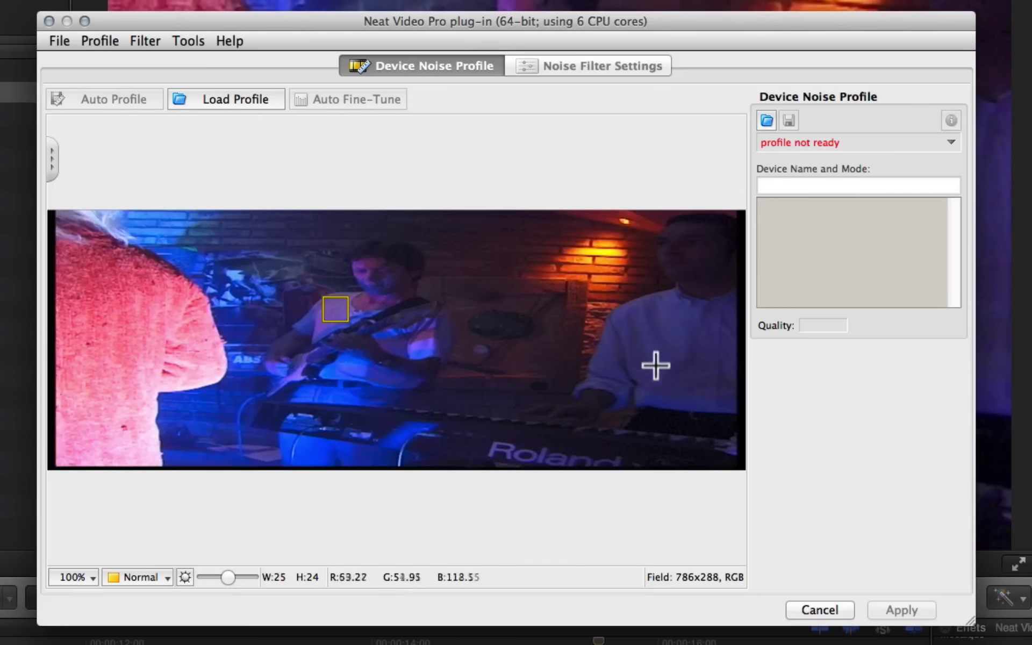
drag(642, 351, 690, 398)
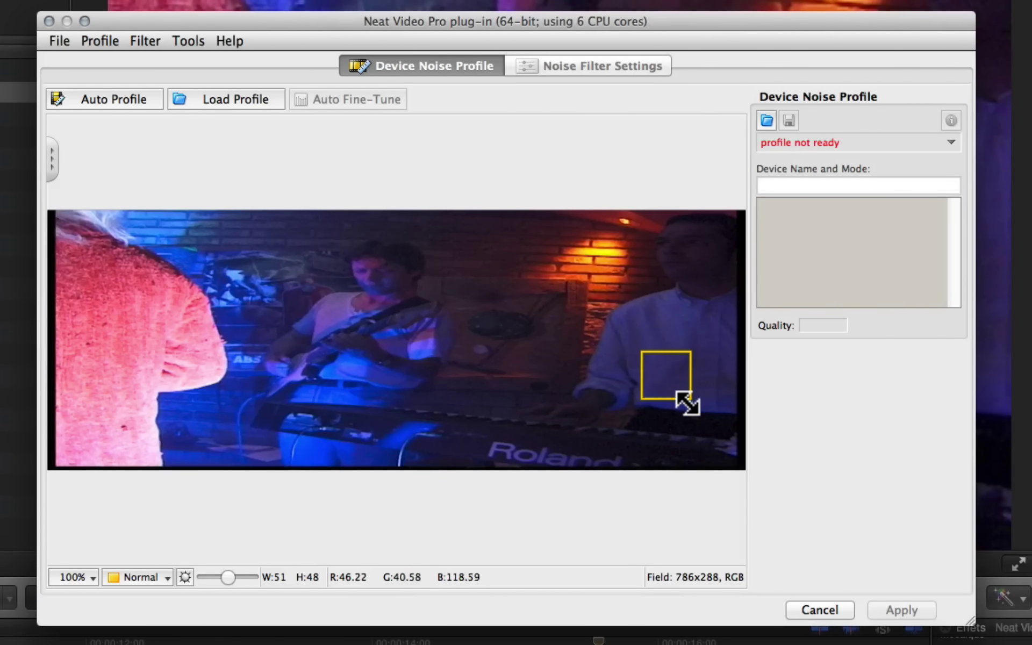
click(72, 98)
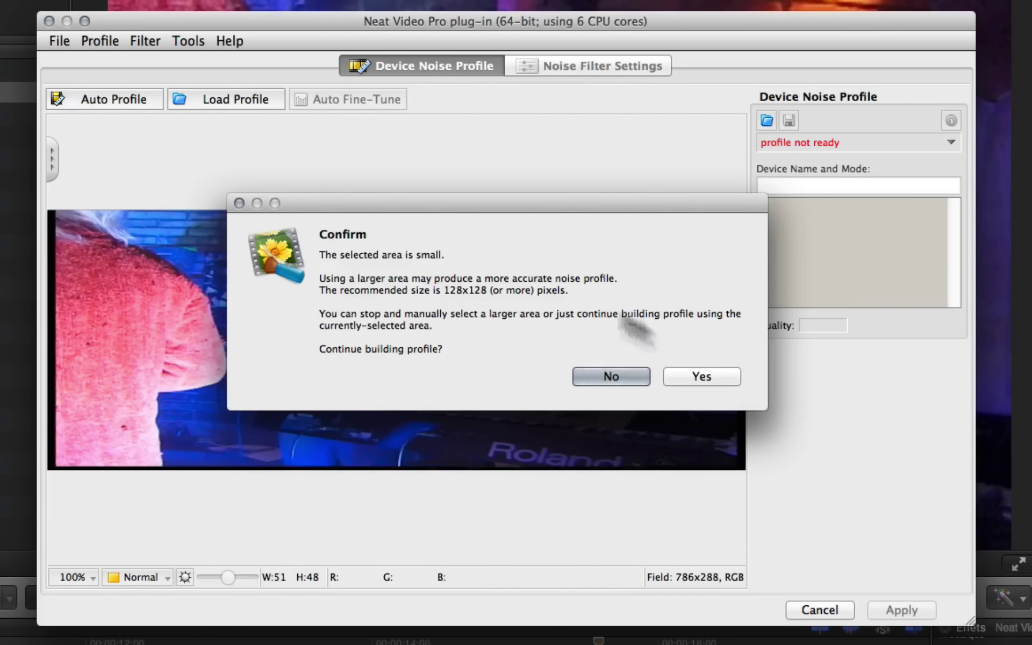
click(704, 371)
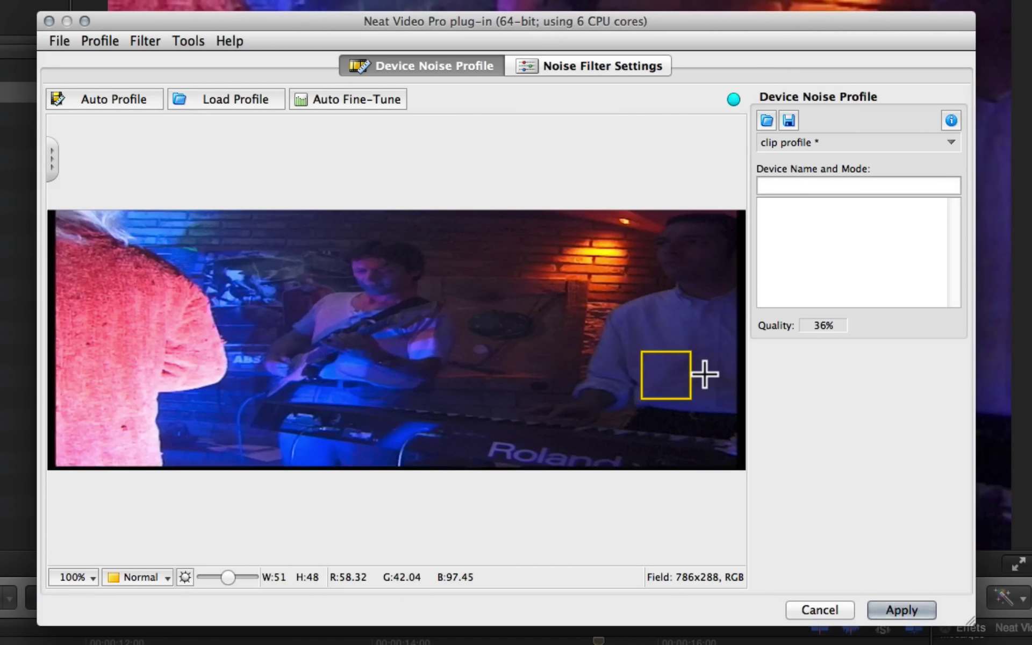
Step: In Noise Filter Settings, draw a filtered preview rectangle over the guitarist
click(579, 63)
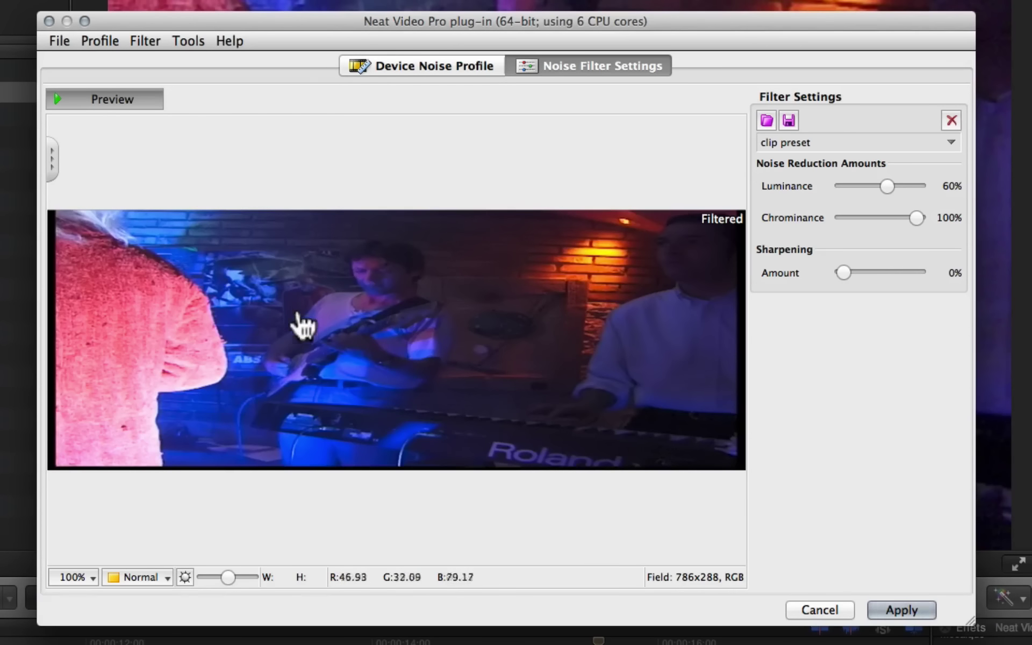
drag(304, 295, 358, 380)
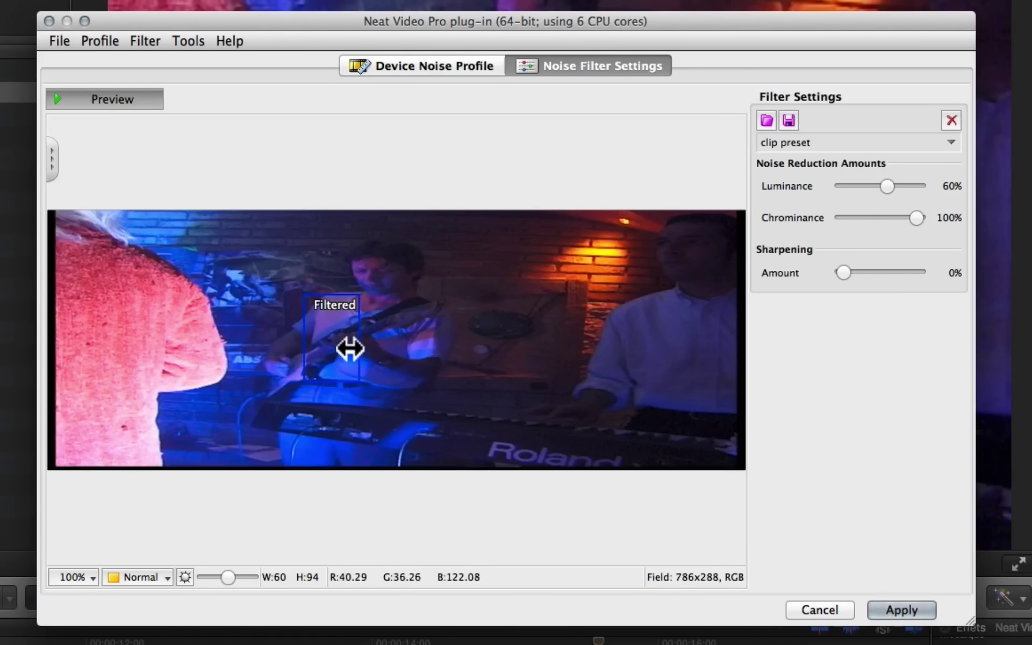
scroll(408, 411, down, 2)
scroll(407, 418, up, 3)
scroll(412, 422, up, 1)
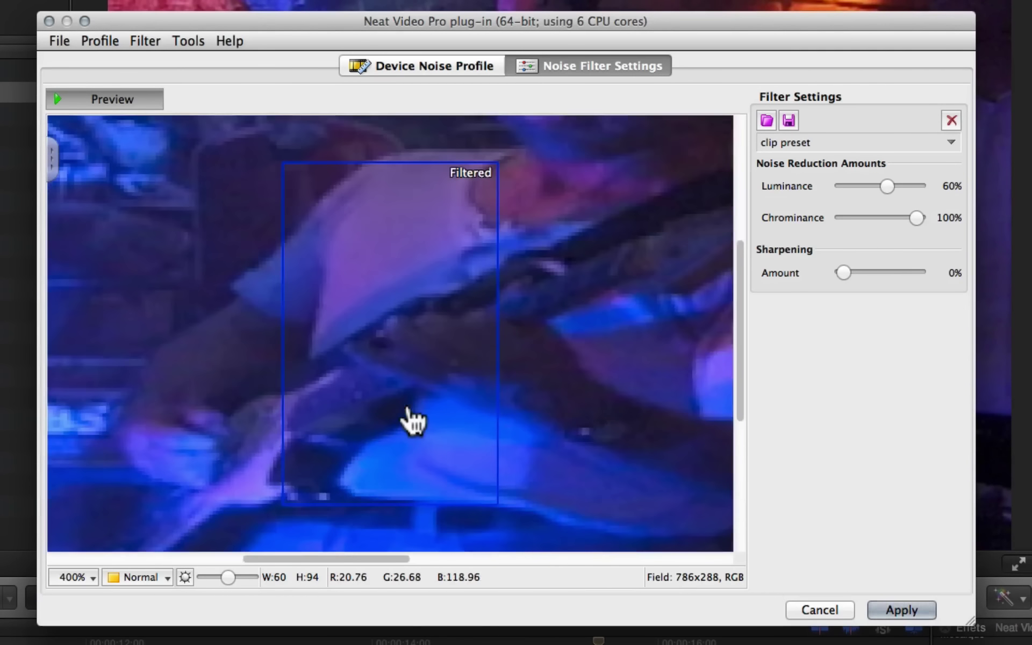
Step: Move the 60×94 preview area down onto the guitarist's hand
drag(436, 256, 428, 210)
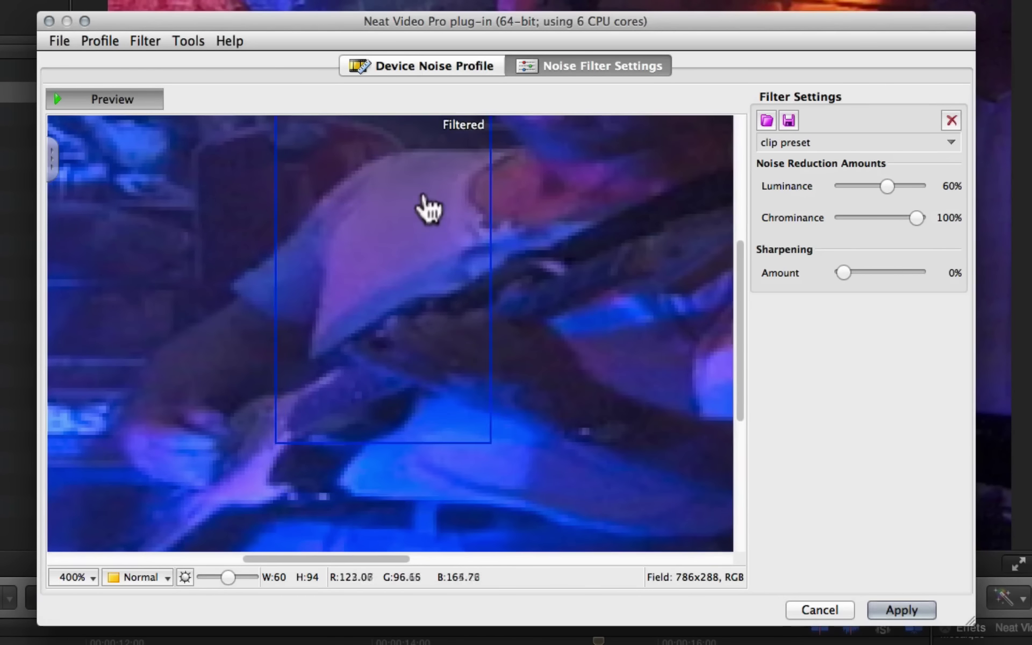
scroll(428, 209, down, 1)
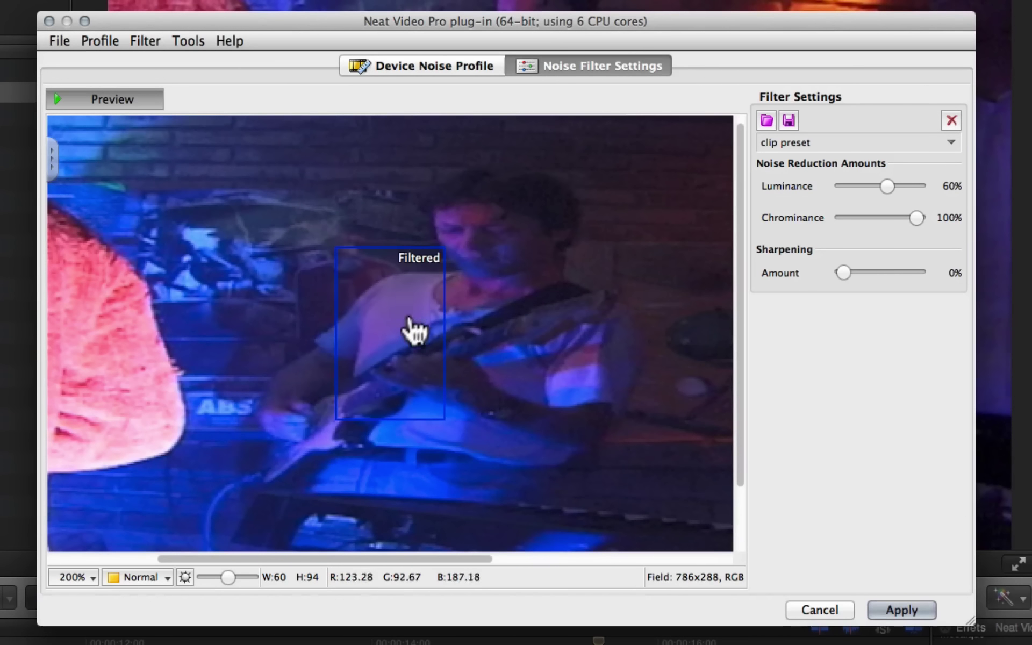
mouse_move(414, 330)
mouse_down()
mouse_move(389, 329)
mouse_move(462, 241)
mouse_up()
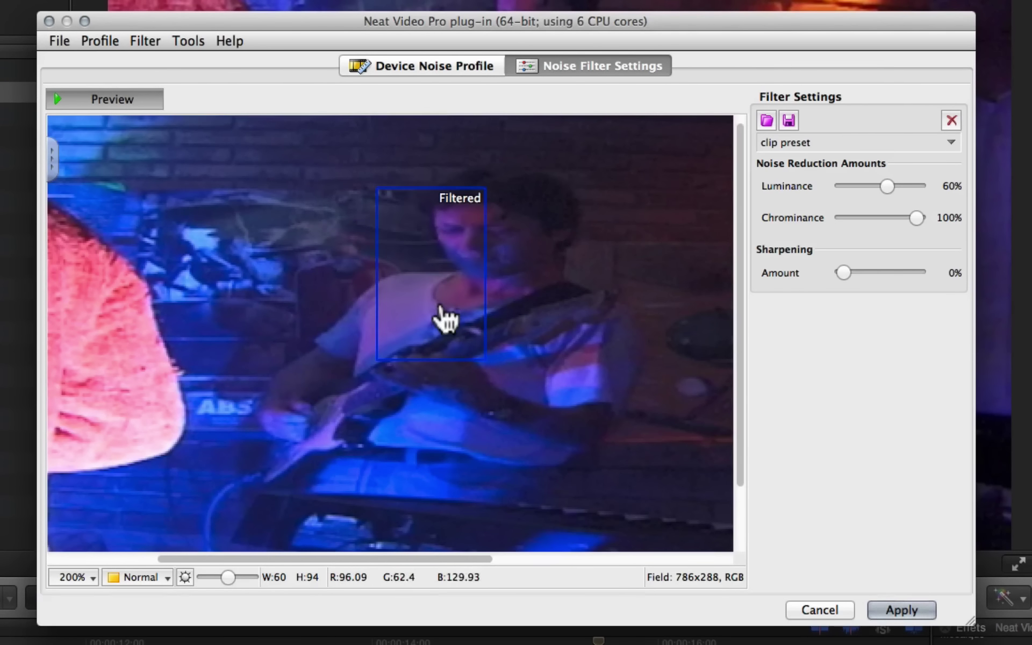
mouse_move(447, 287)
mouse_down()
mouse_move(328, 387)
mouse_move(369, 338)
mouse_up()
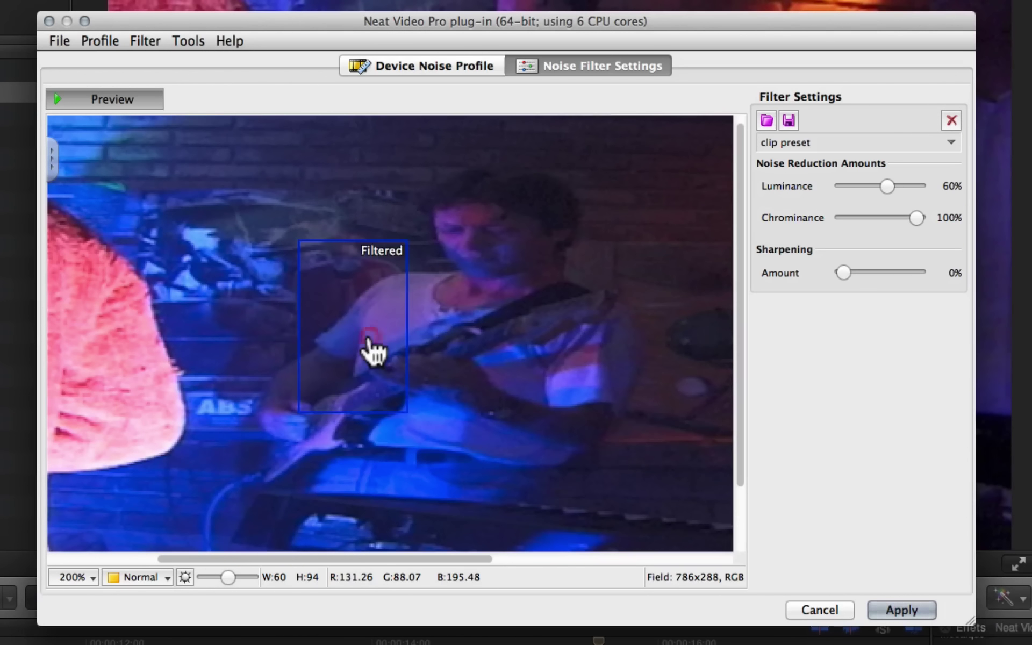
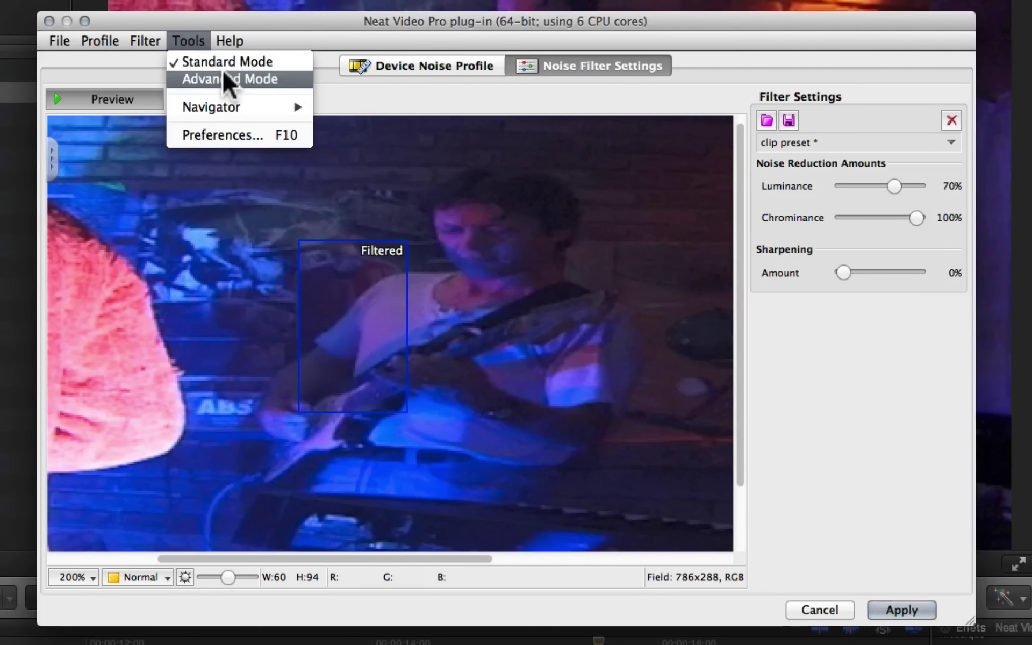
Step: Enable Advanced Mode, set the High noise level to +60%, and view the Device Noise Profile
click(198, 81)
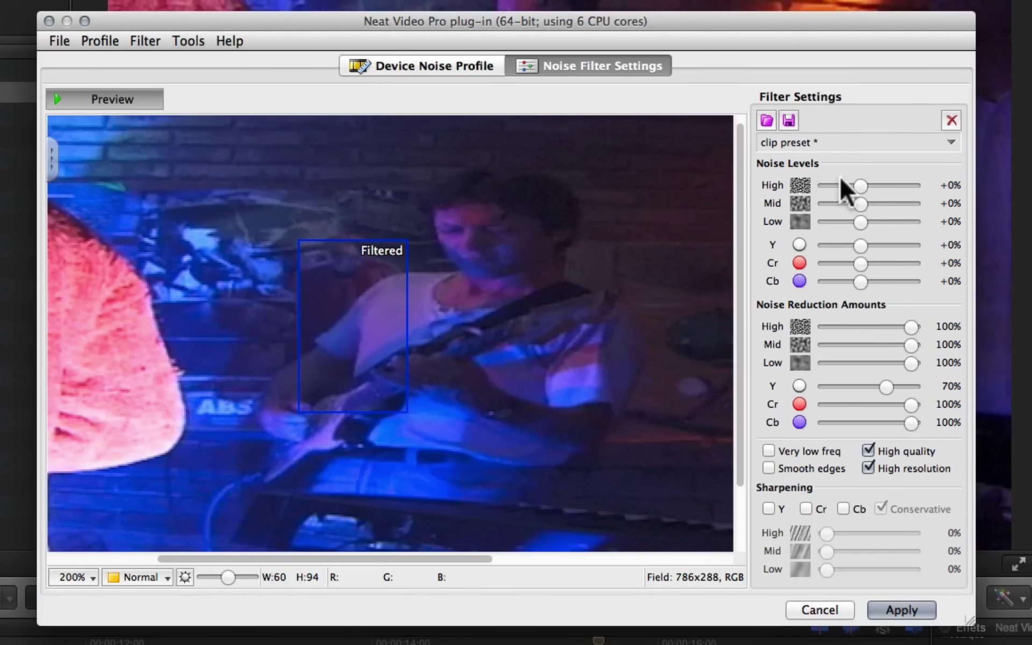
mouse_move(861, 185)
mouse_down()
mouse_move(888, 182)
mouse_move(880, 185)
mouse_up()
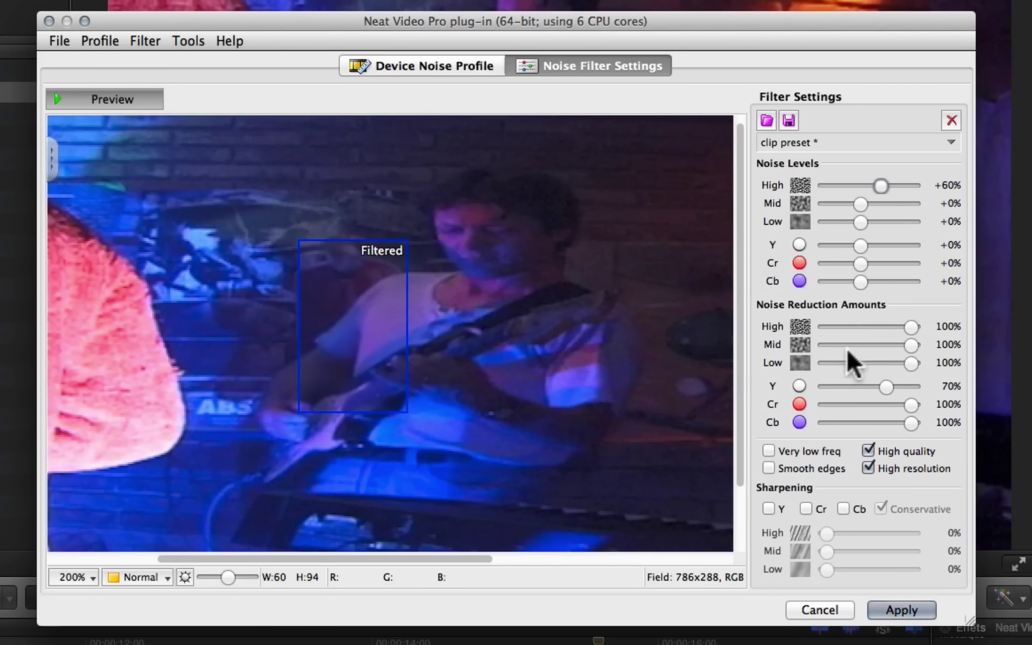
click(454, 60)
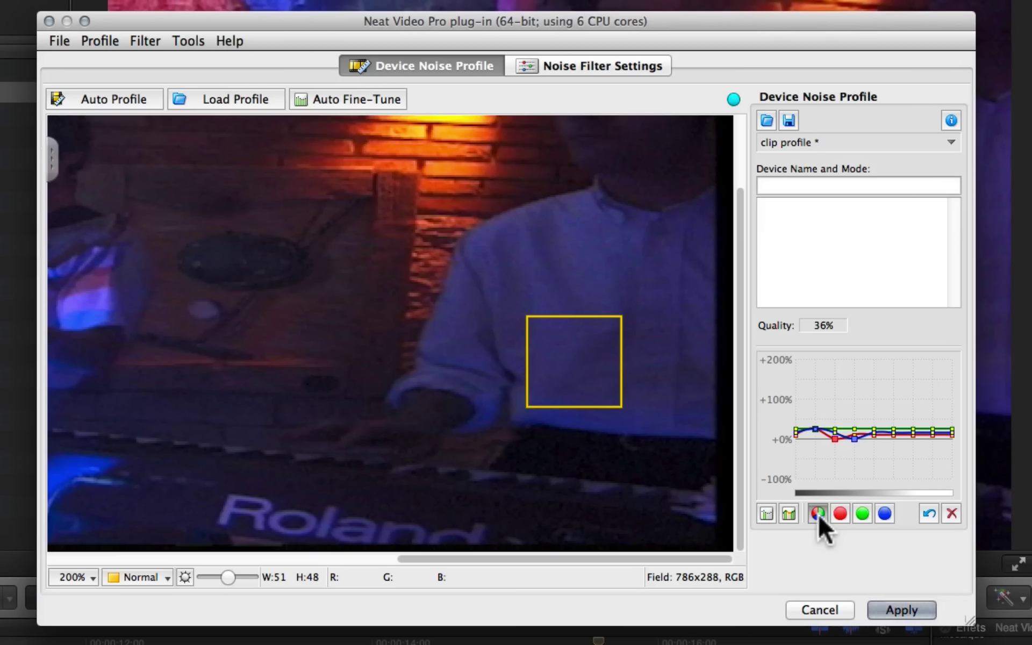
Step: Review the red, green and blue noise curves and pick a point on the blue curve
click(841, 512)
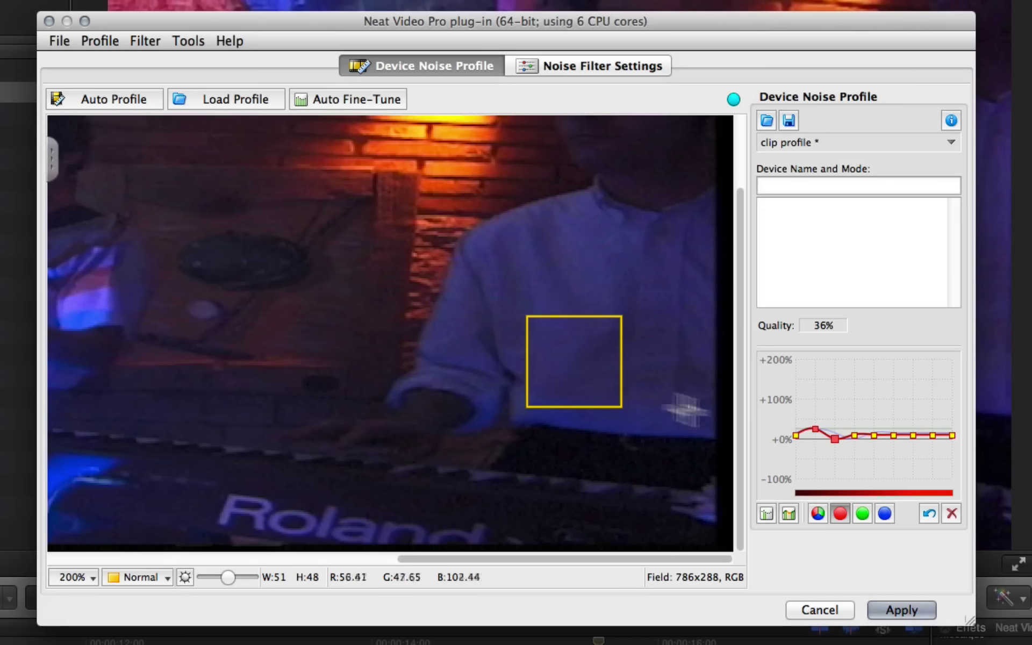
click(860, 511)
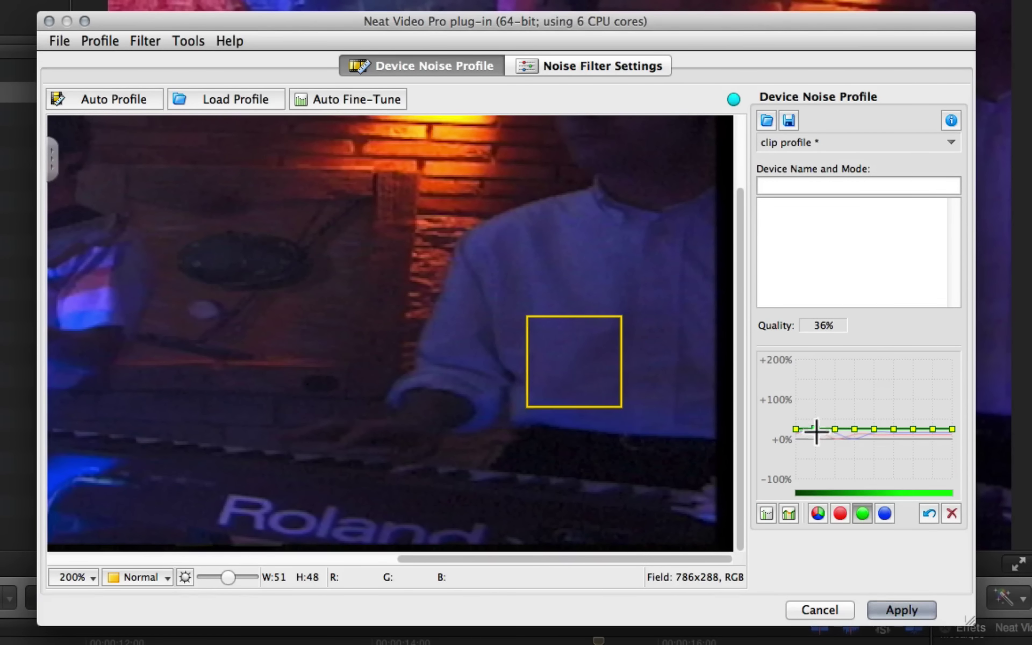
click(882, 512)
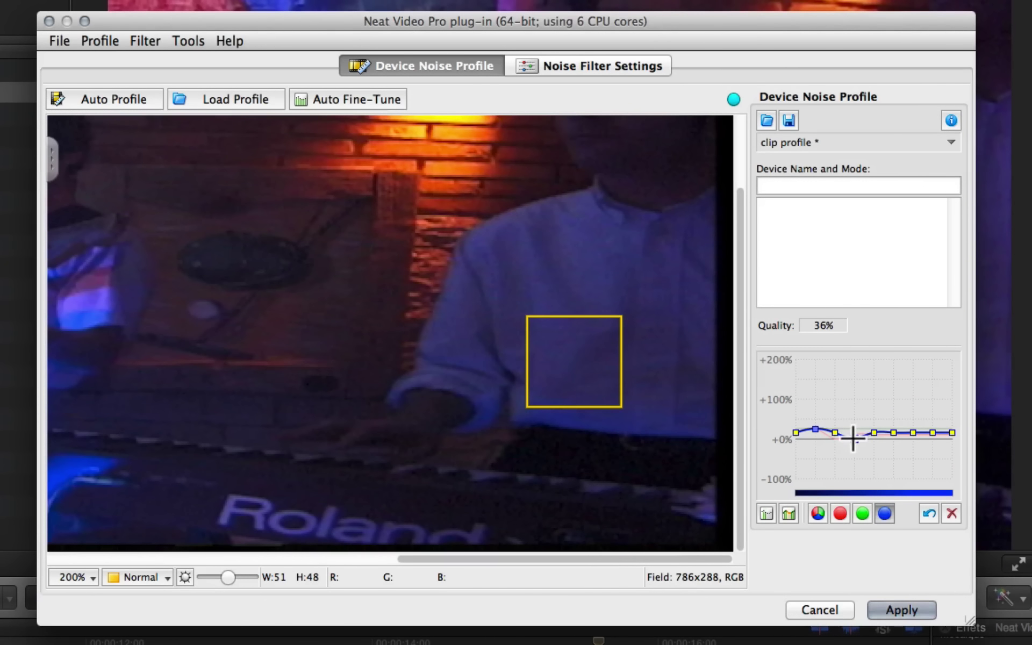
click(854, 438)
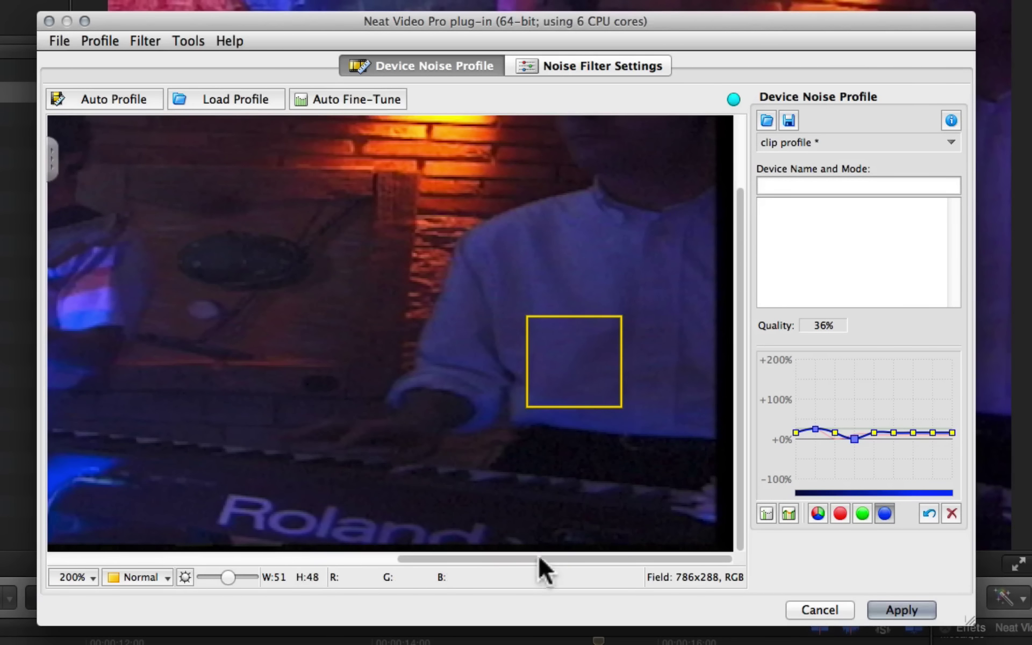
Step: Pan the preview and mark a 22×19 noise sample area on the guitarist's shirt
drag(544, 559, 221, 567)
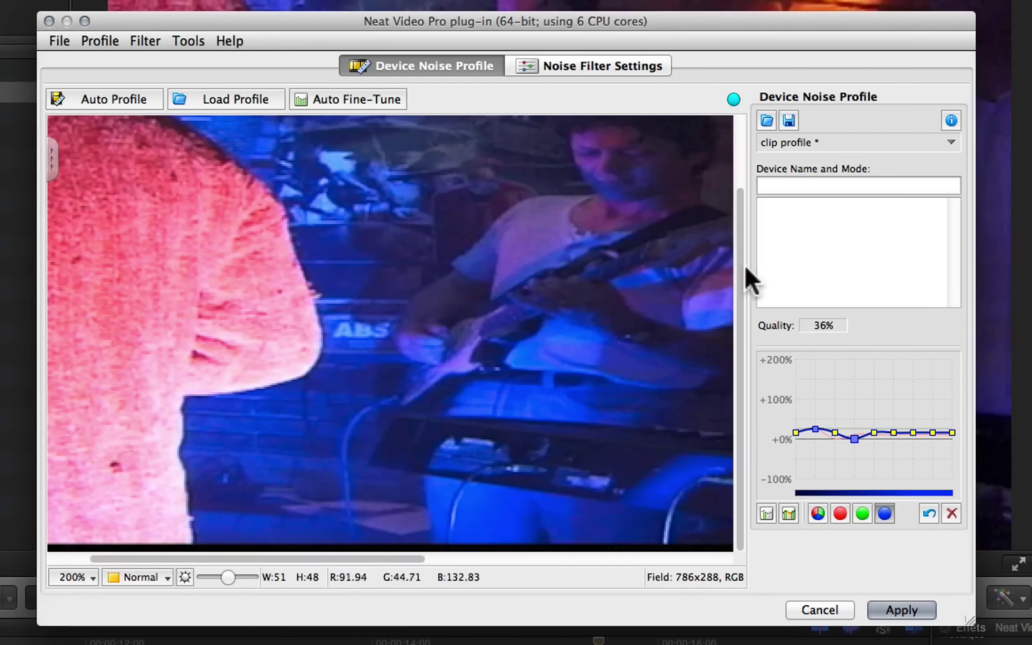
drag(738, 274, 742, 169)
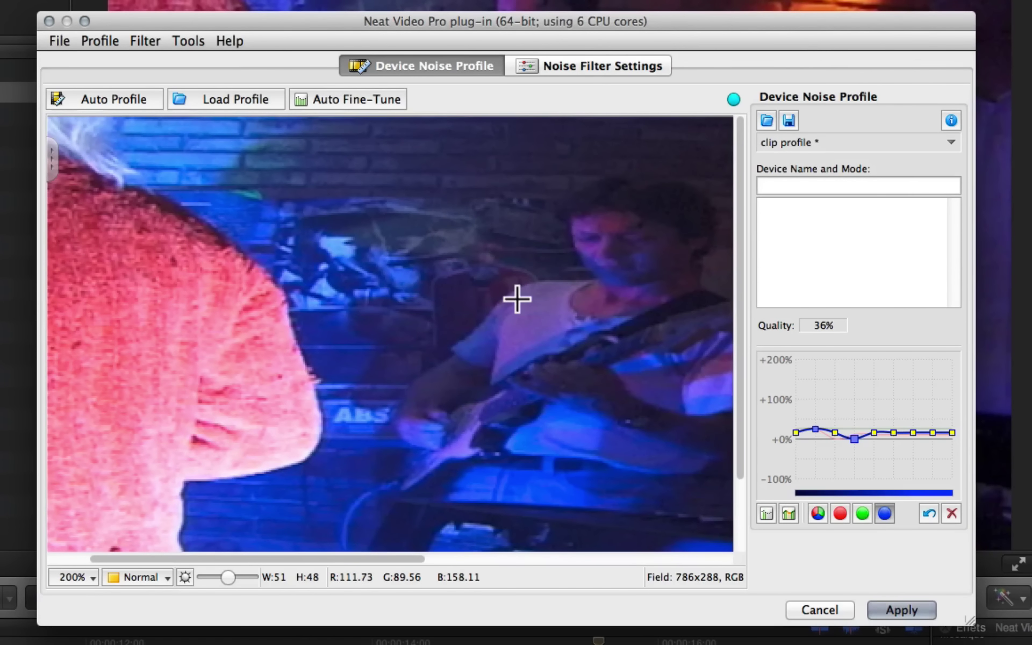
drag(517, 297, 558, 334)
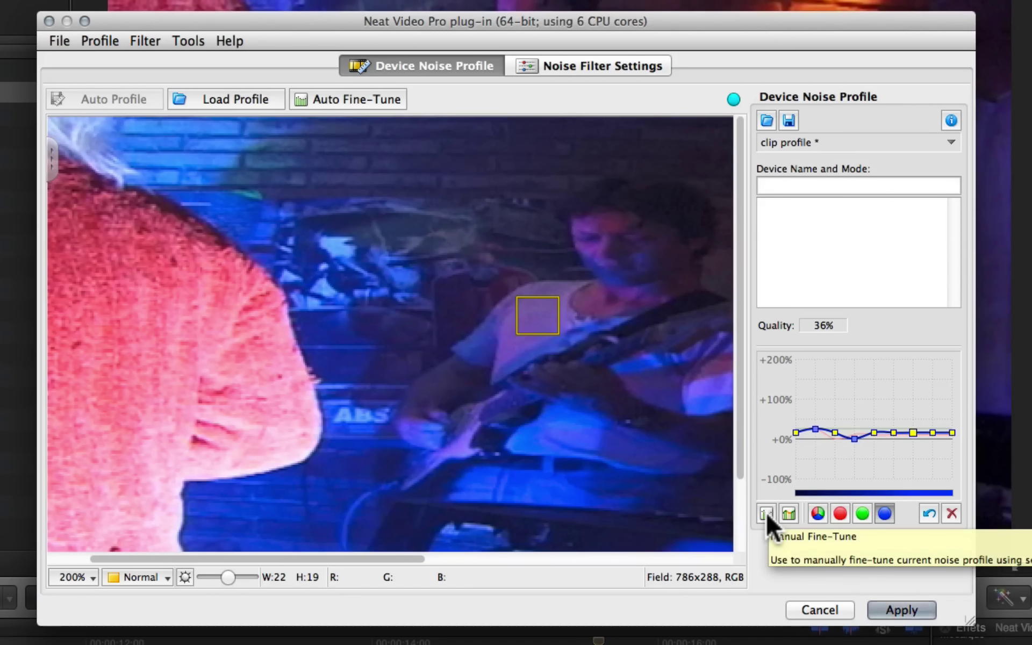
Step: Fine-tune the profile from the shirt sample, check each channel curve, and raise the blue curve's middle
click(765, 511)
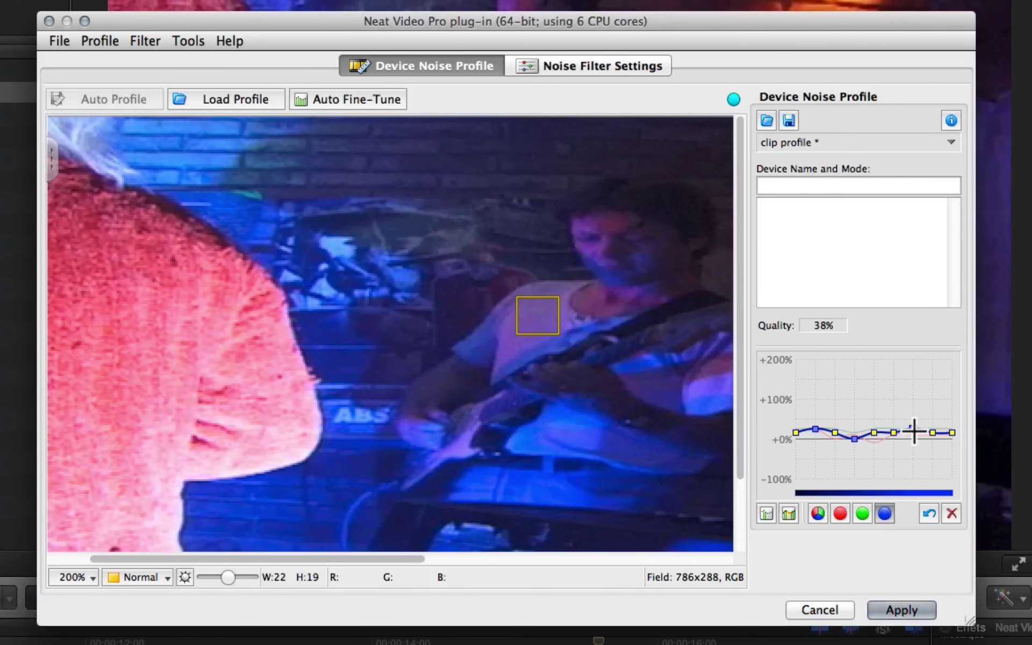
click(867, 514)
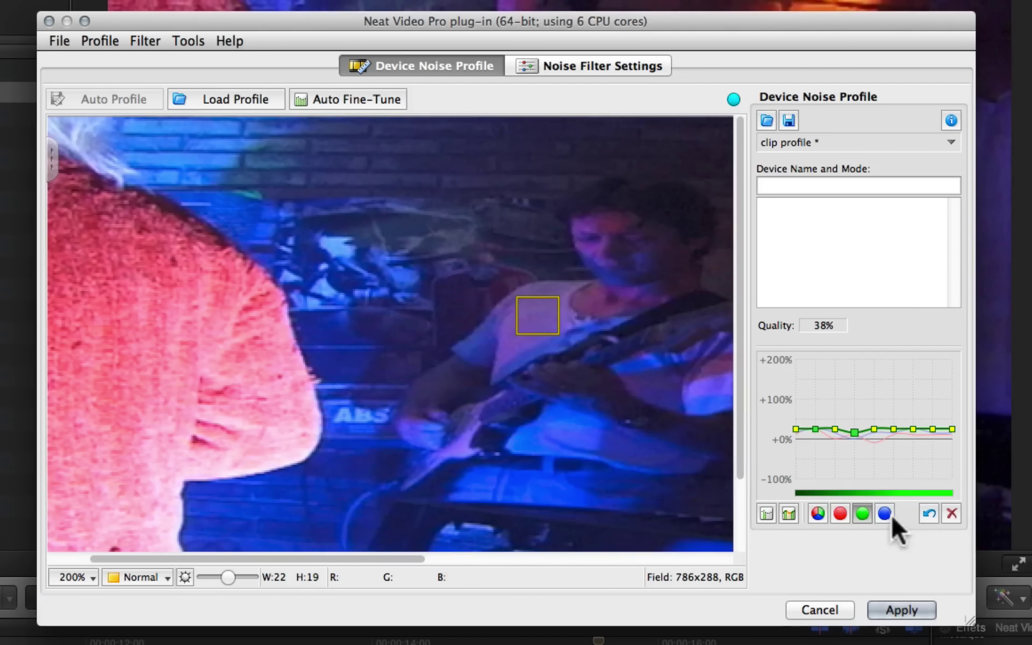
click(884, 512)
click(839, 508)
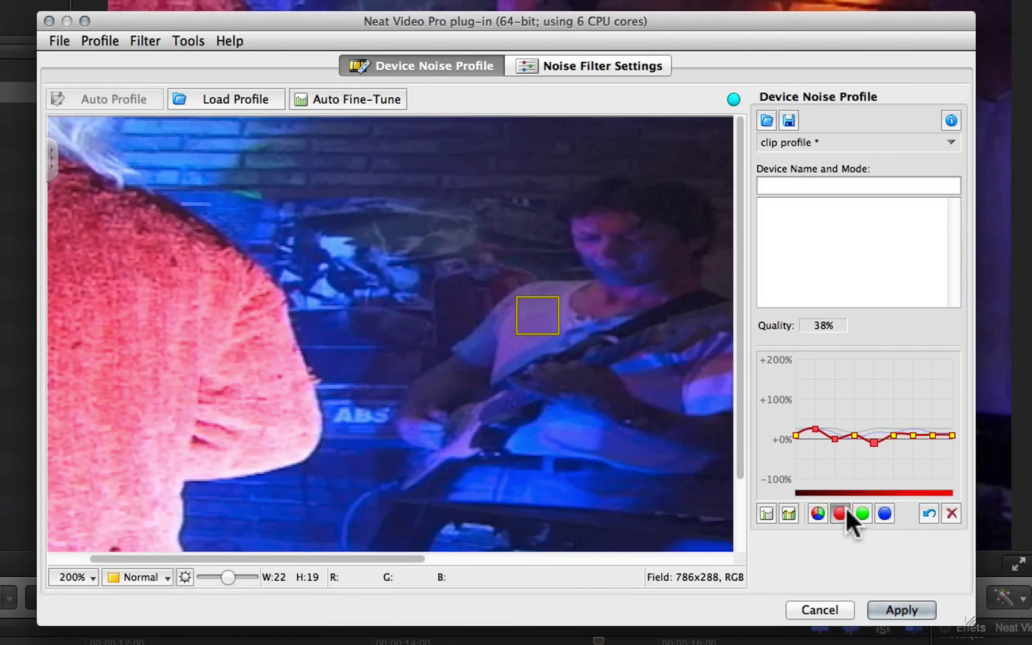
click(819, 512)
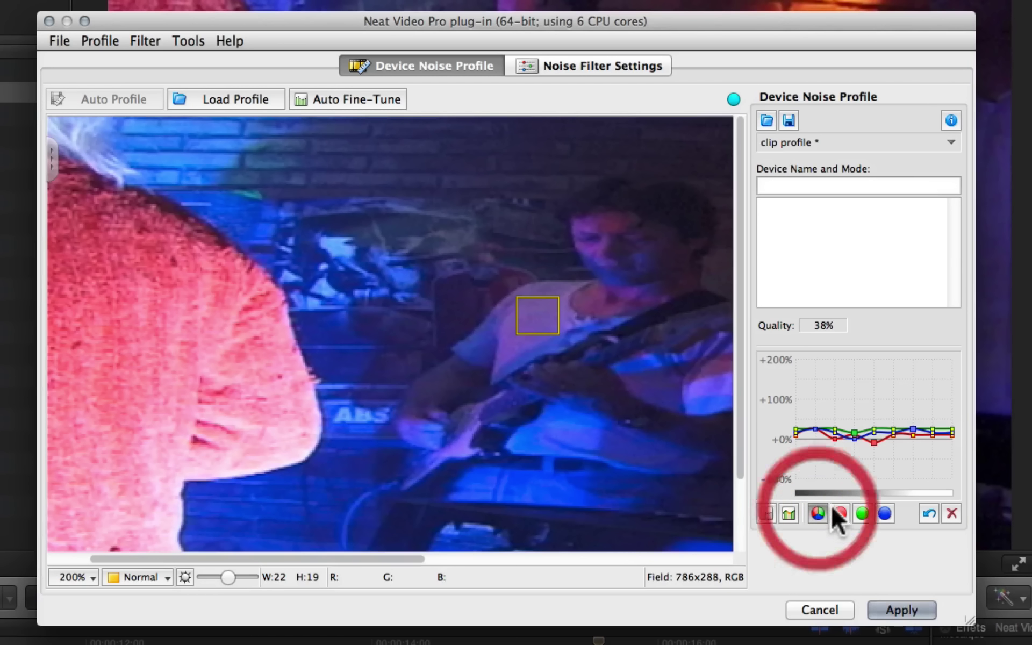
click(839, 511)
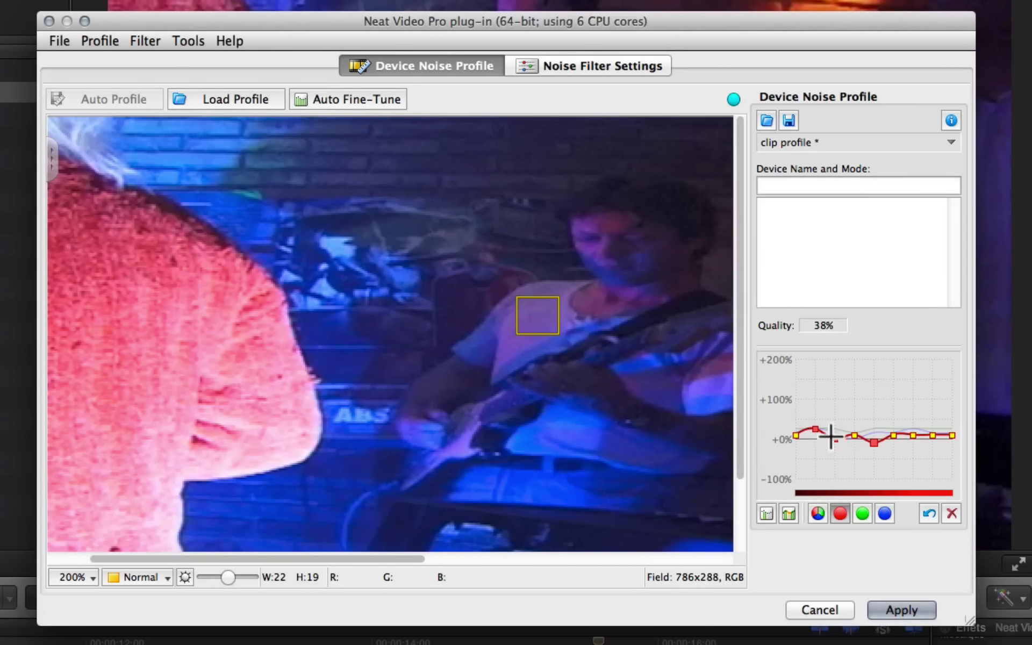
click(862, 513)
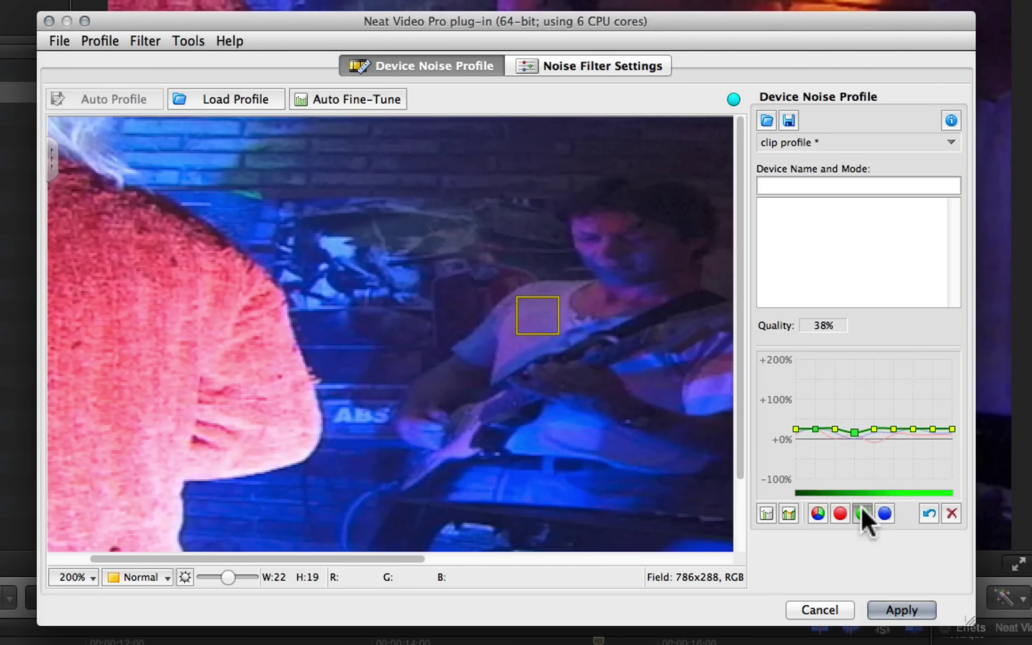
click(885, 513)
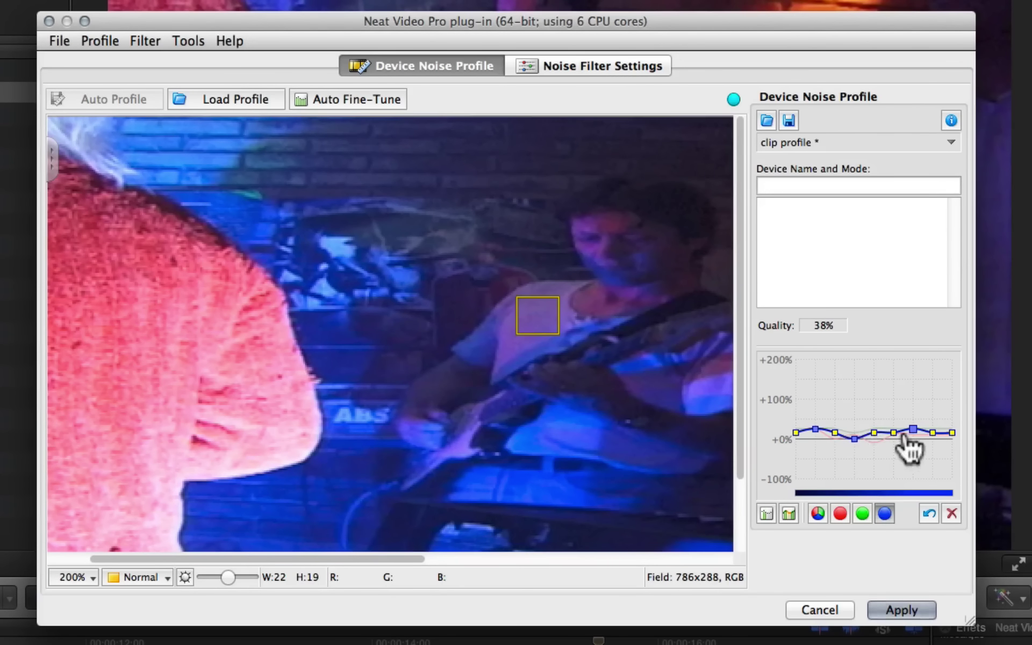
drag(905, 439, 874, 426)
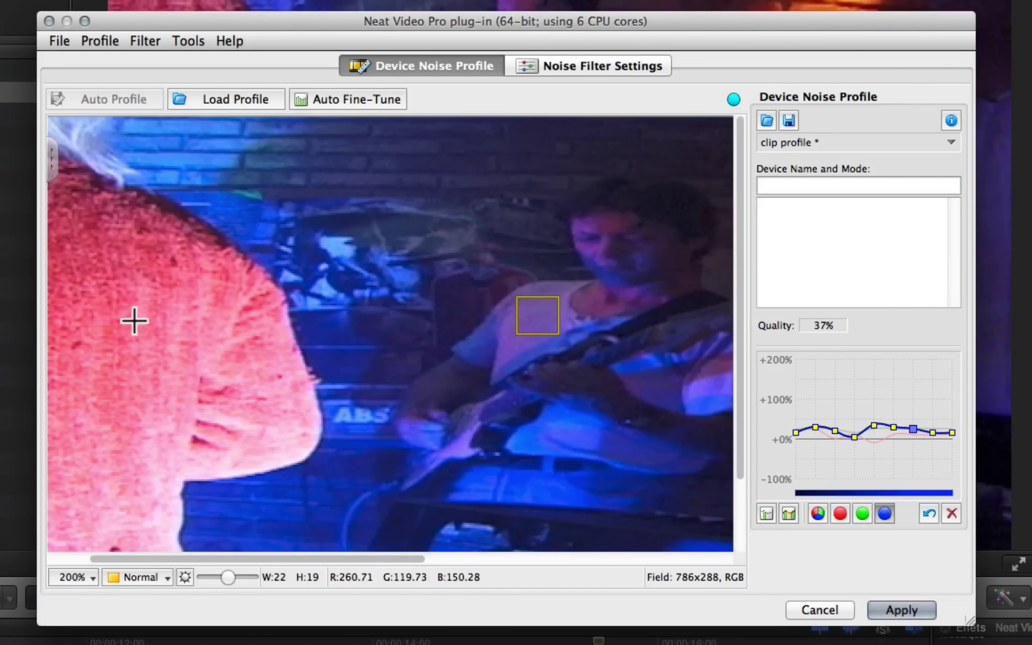
Step: Re-sample a 21×40 area on the red sweater and fine-tune again, dropping quality to 33%
drag(137, 382, 177, 457)
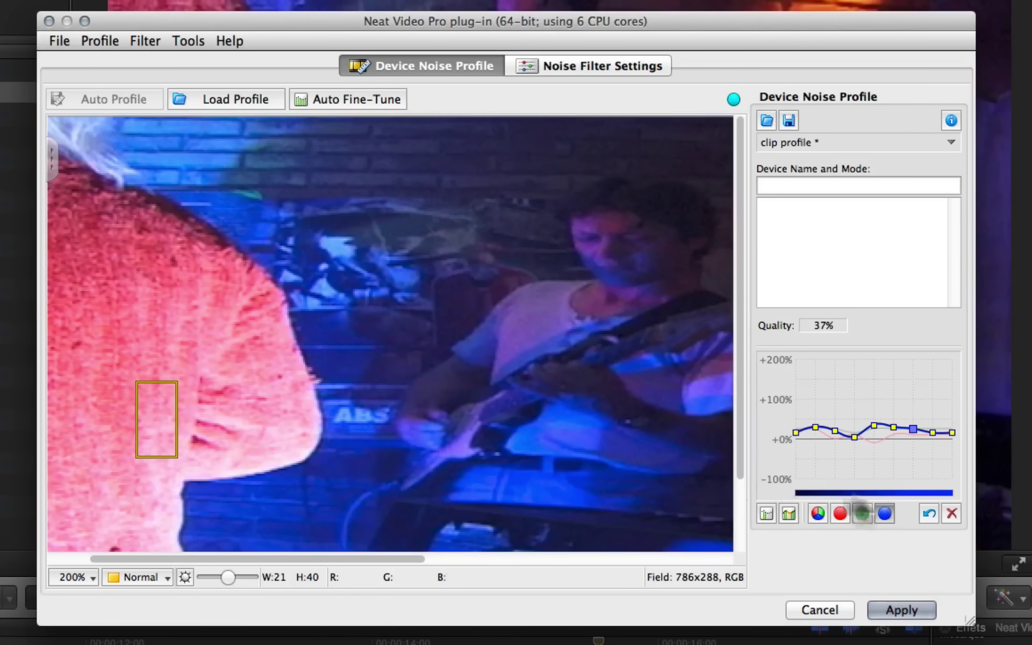
click(760, 511)
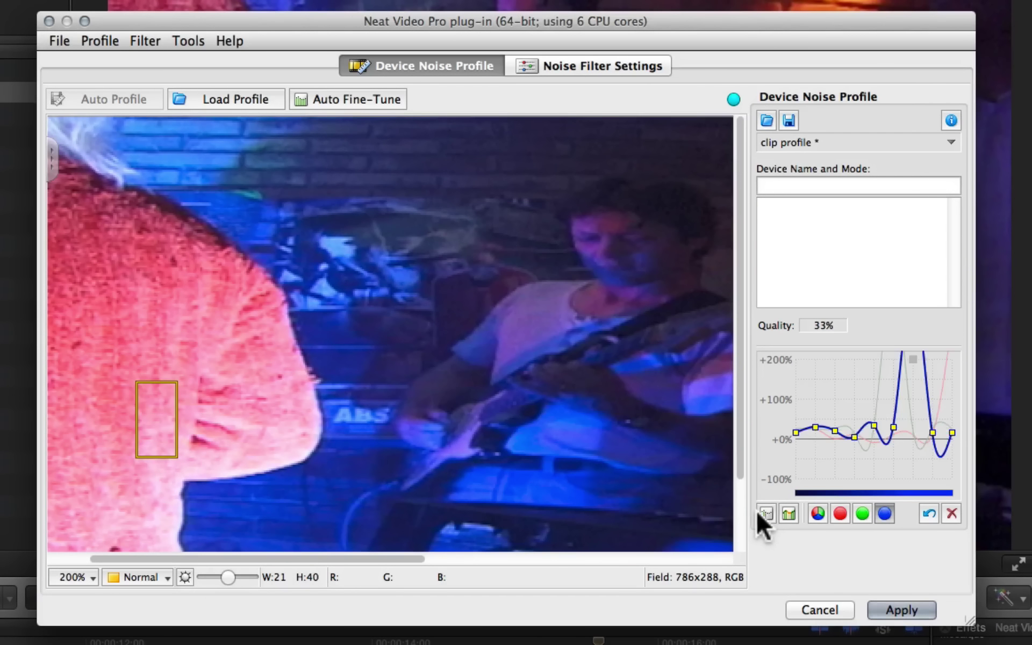
click(840, 514)
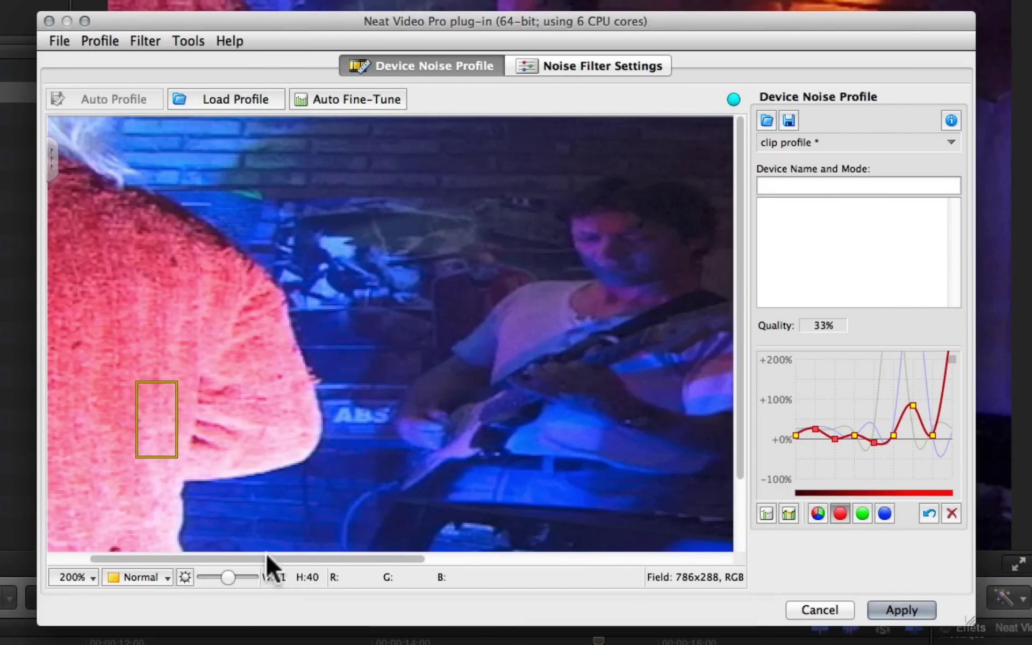
drag(267, 559, 520, 559)
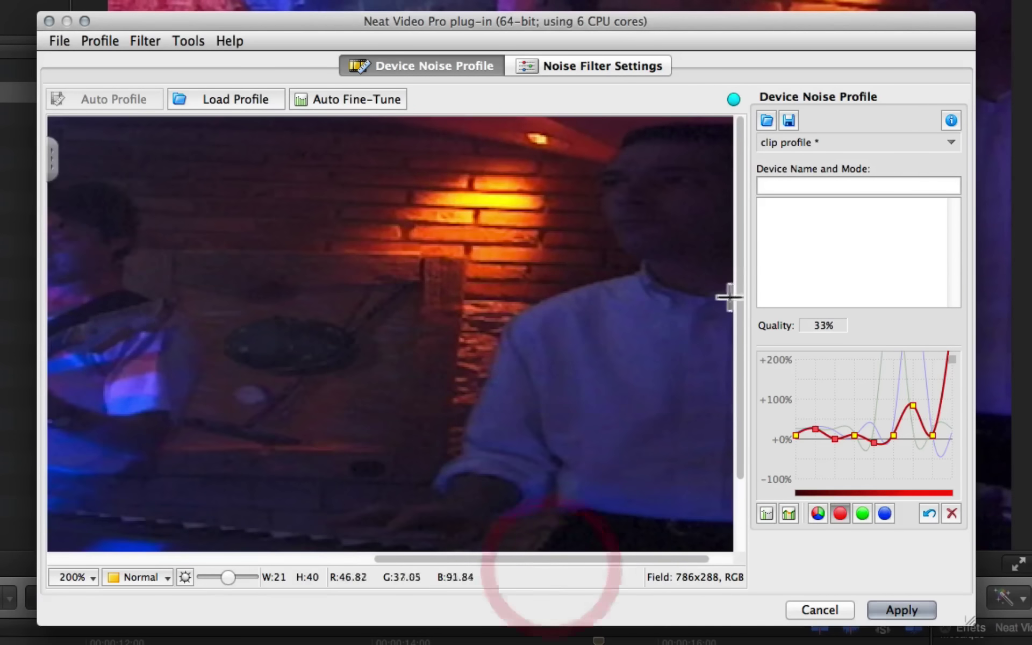
Step: Sample a 21×23 dark patch beside the keyboard player, fine-tune, and check the green and blue curves
mouse_move(741, 299)
mouse_down()
mouse_move(747, 484)
mouse_move(732, 135)
mouse_up()
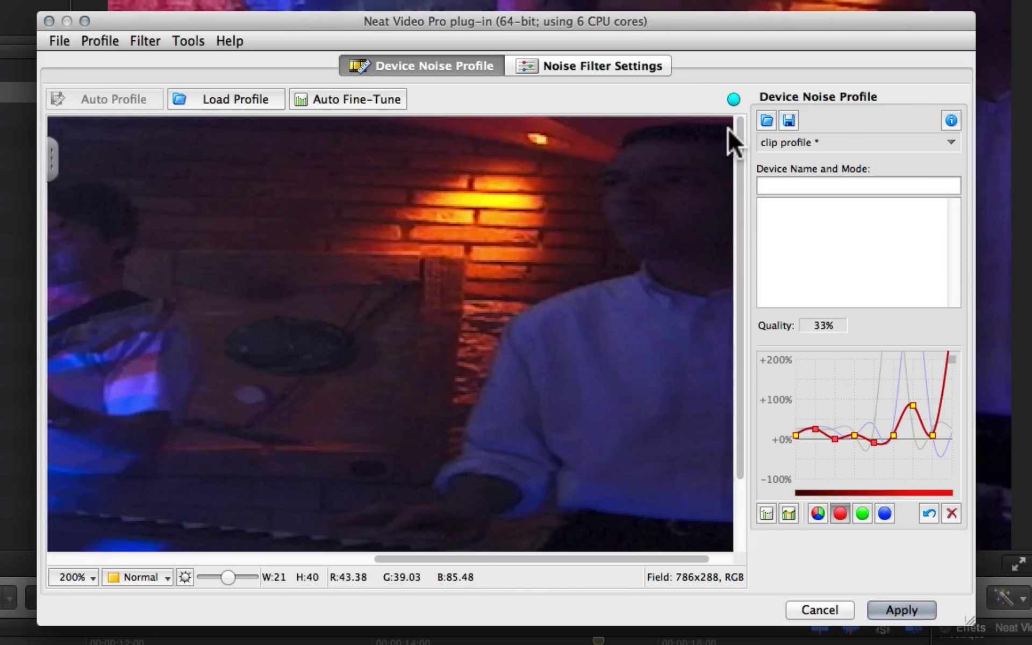
drag(327, 391, 367, 434)
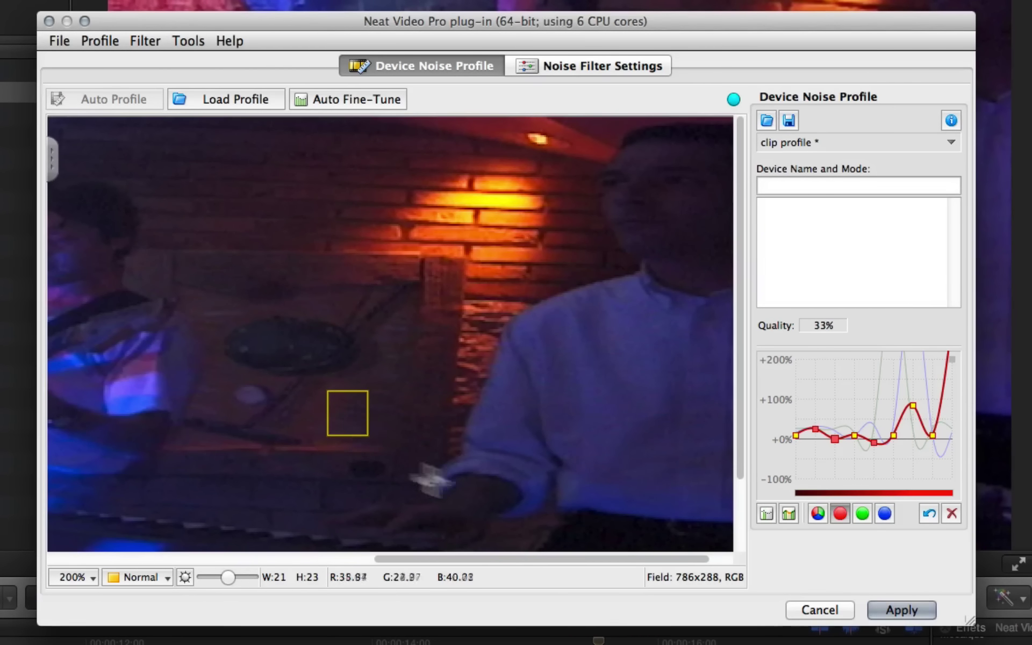
click(766, 512)
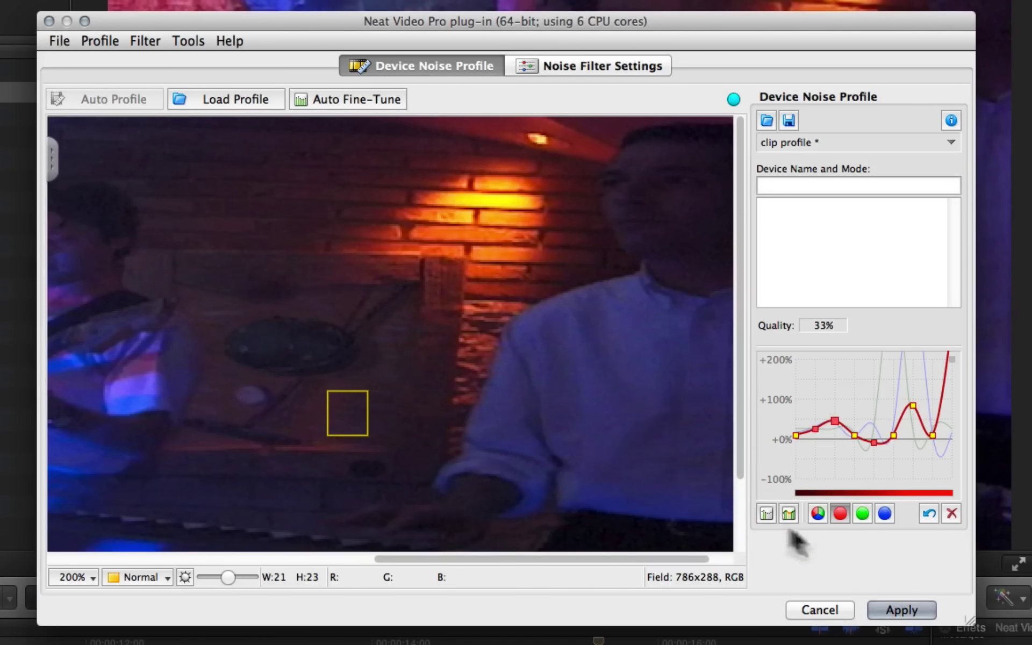
click(860, 512)
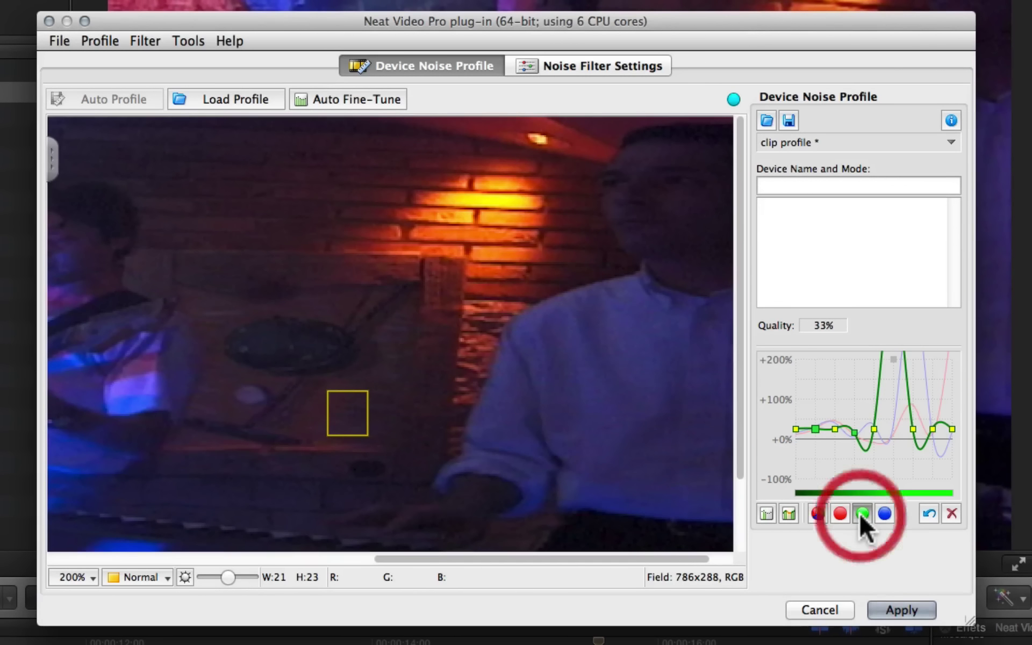
click(882, 512)
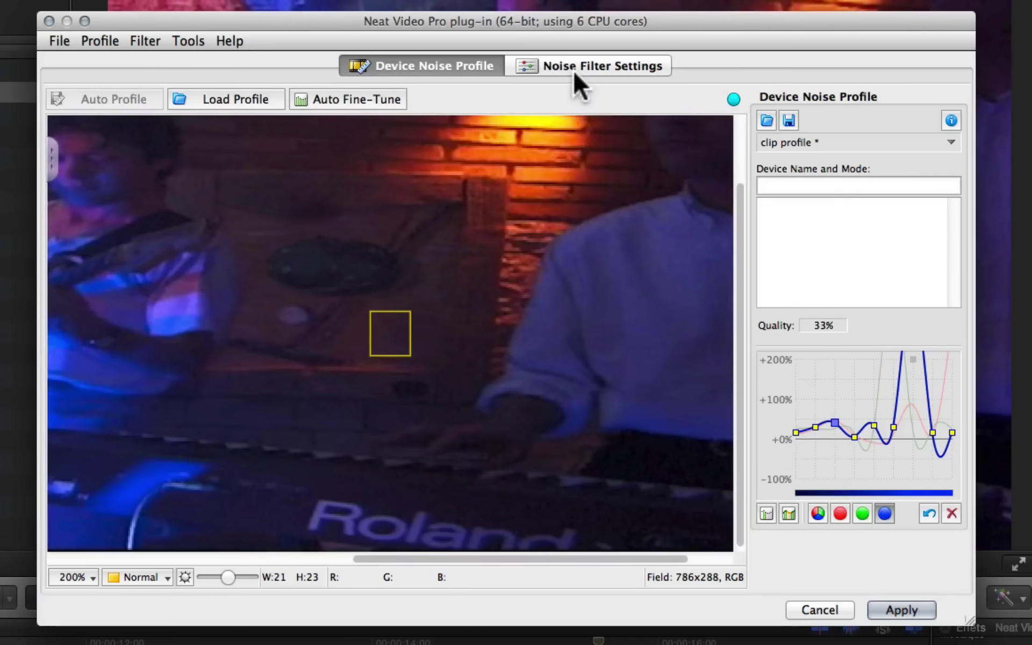
Step: Switch to the Noise Filter Settings and zoom the preview to 100%
click(573, 78)
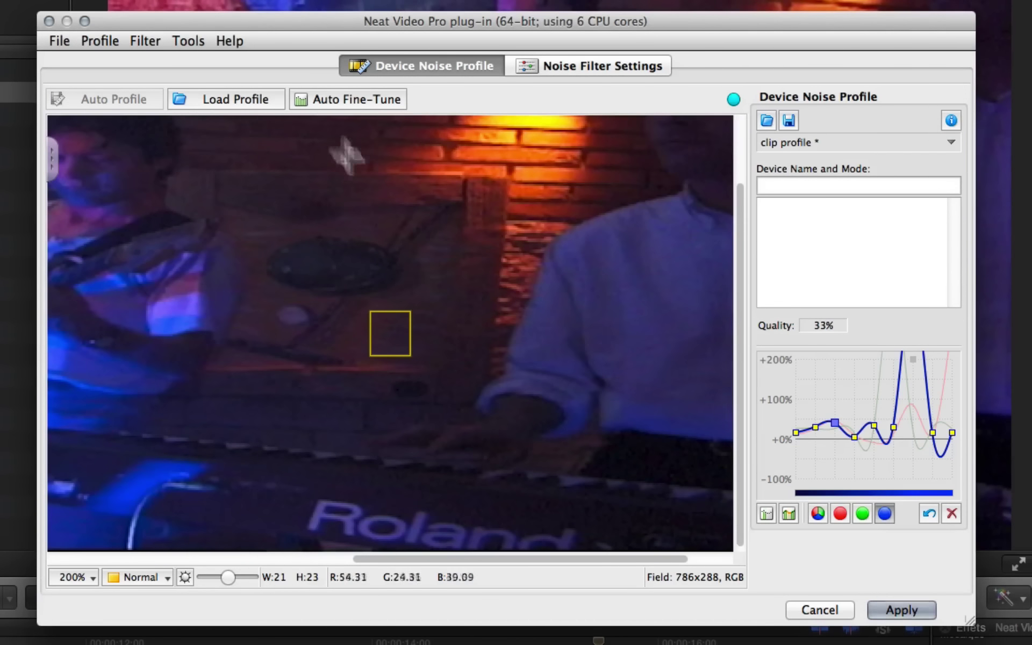
scroll(588, 387, up, 1)
scroll(519, 341, down, 1)
scroll(519, 341, down, 1)
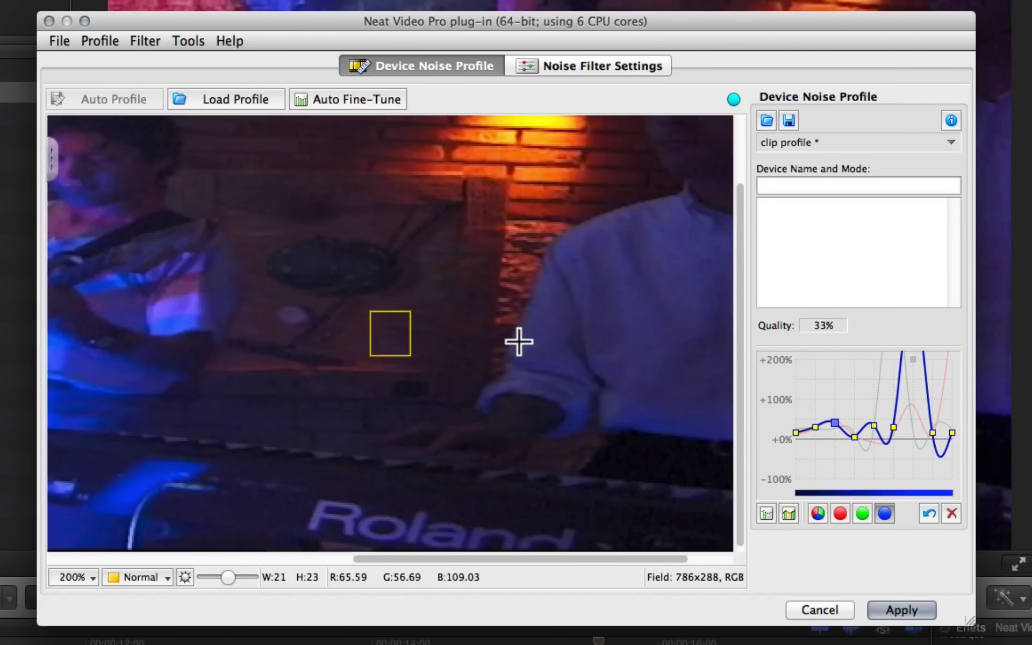
scroll(519, 343, down, 3)
scroll(519, 349, up, 2)
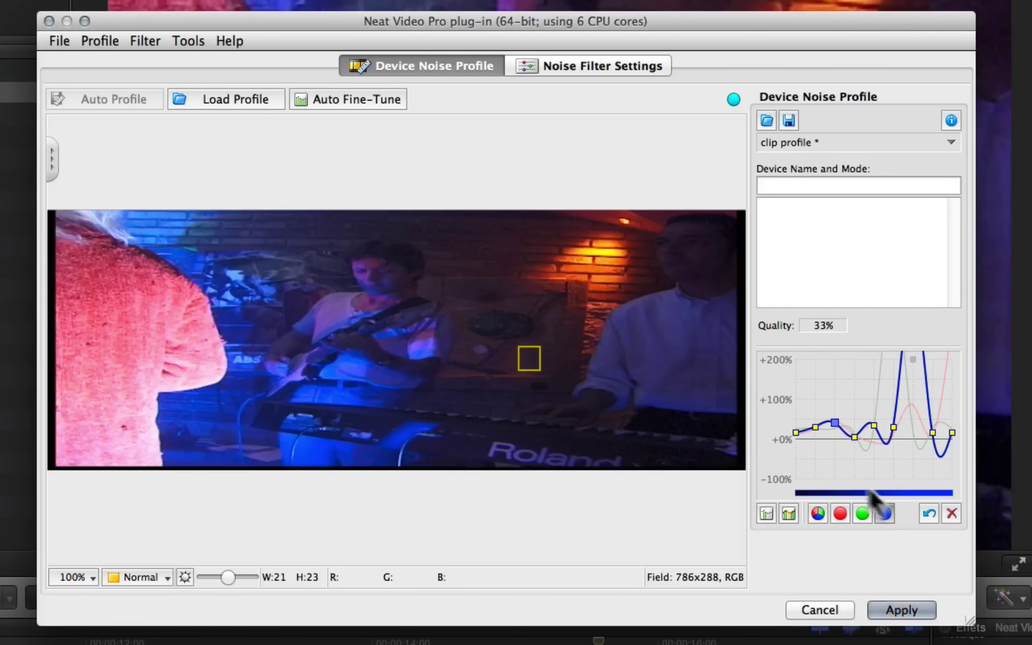
Step: Show all three channel curves and save the device noise profile as music1.dnp
click(817, 512)
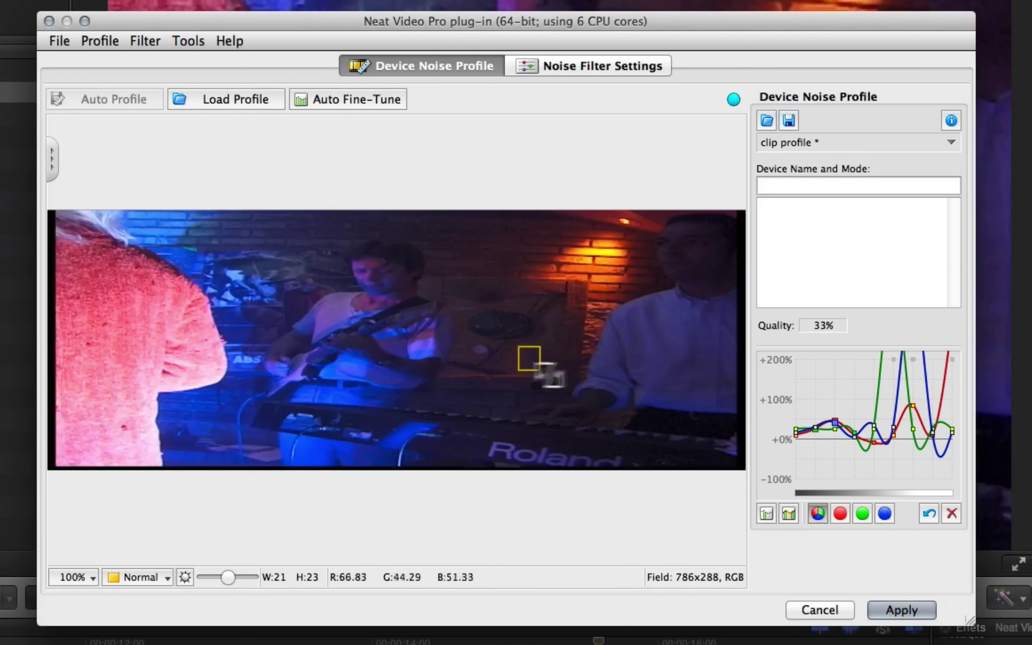
click(786, 119)
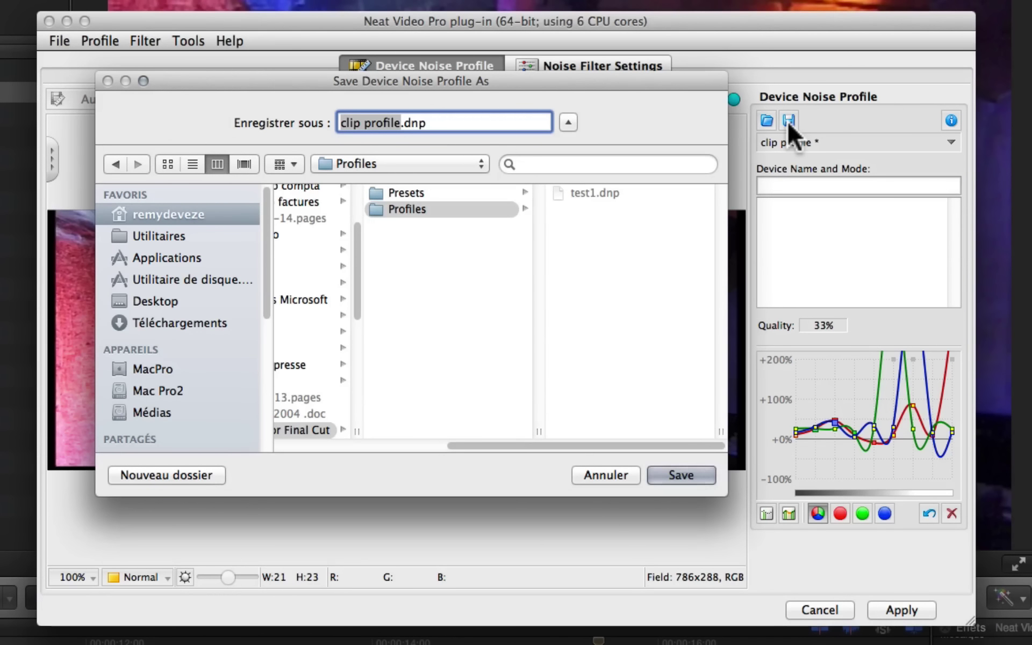
text(m)
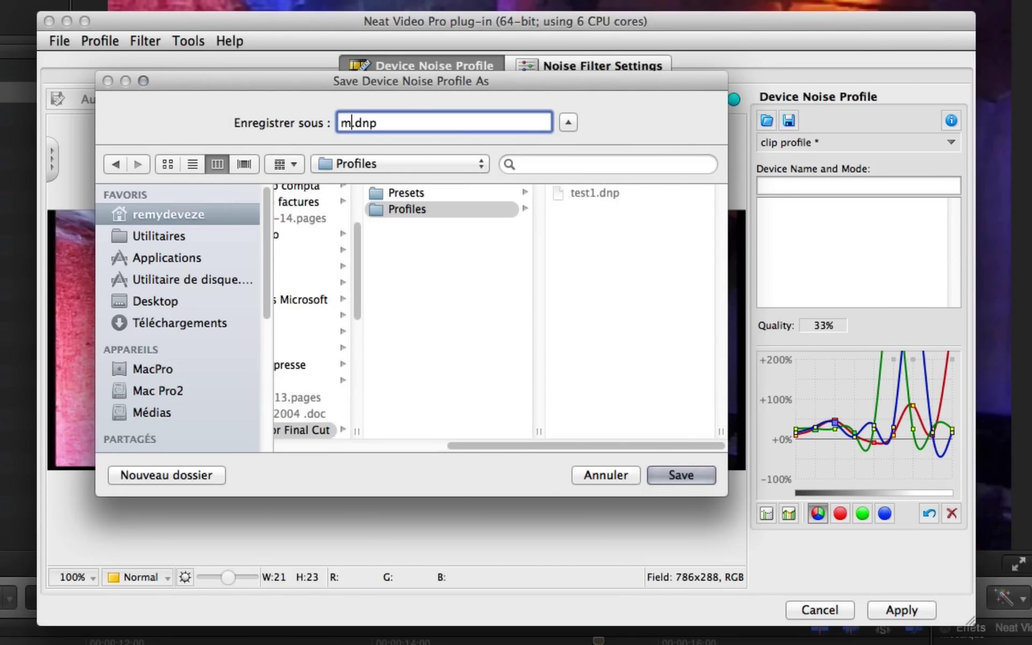
text(usic)
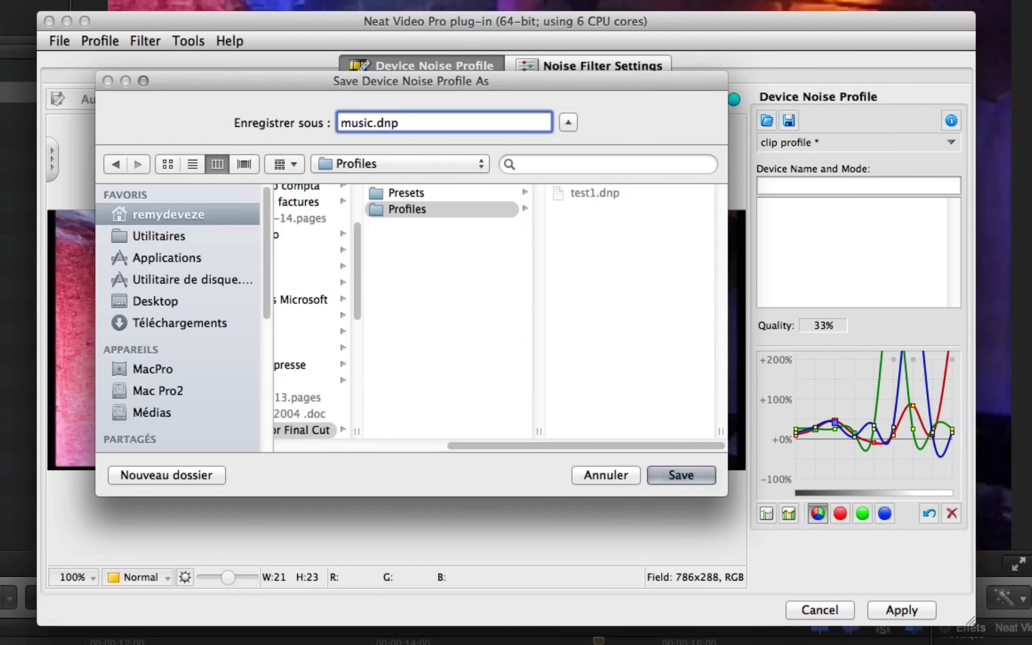
text(1)
click(663, 477)
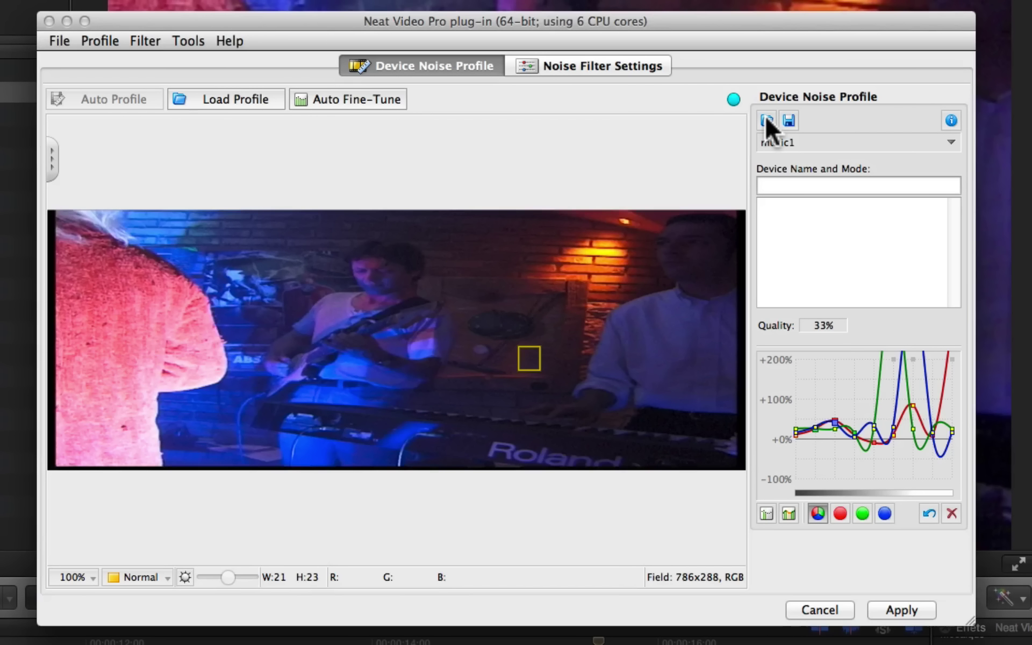
Step: Apply the filter, park the playhead at 8:13, and compare the clip with Reduce Noise off and on
click(903, 611)
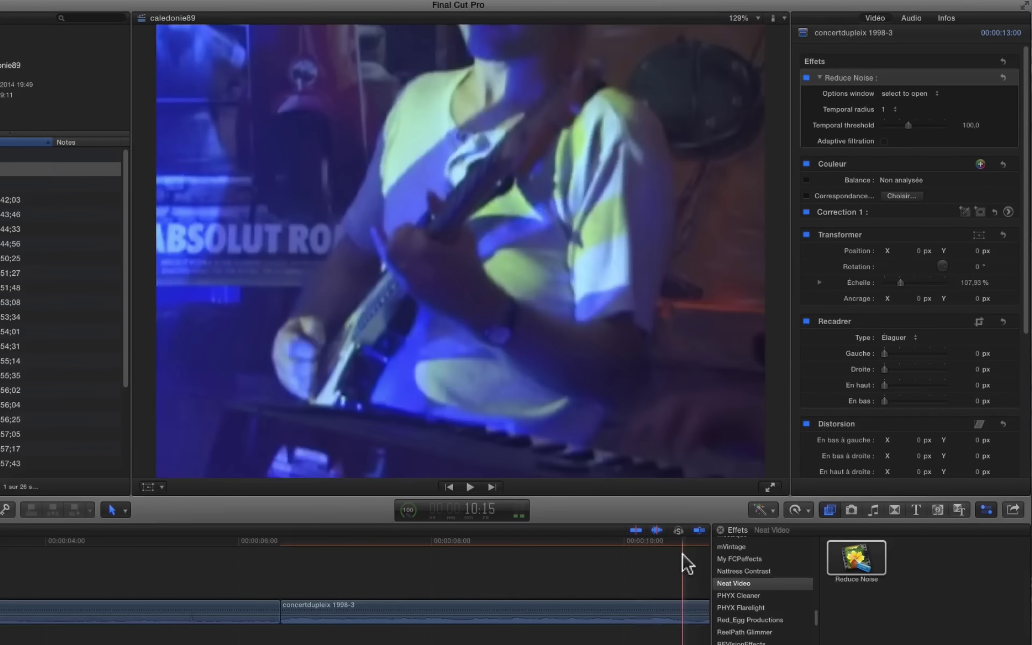
scroll(672, 559, right, 2)
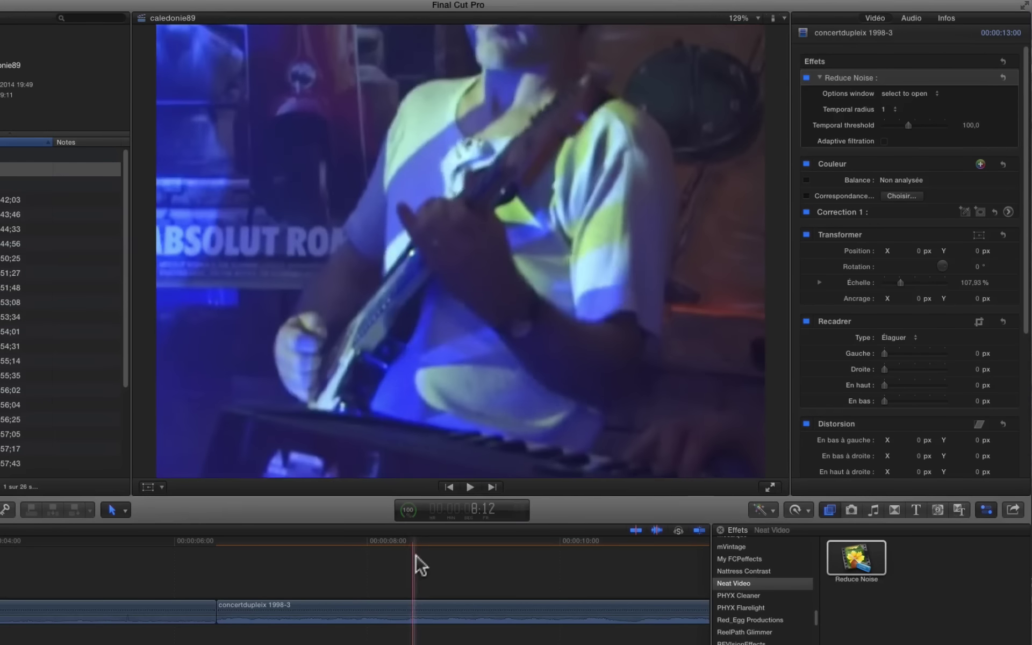
click(419, 553)
click(806, 78)
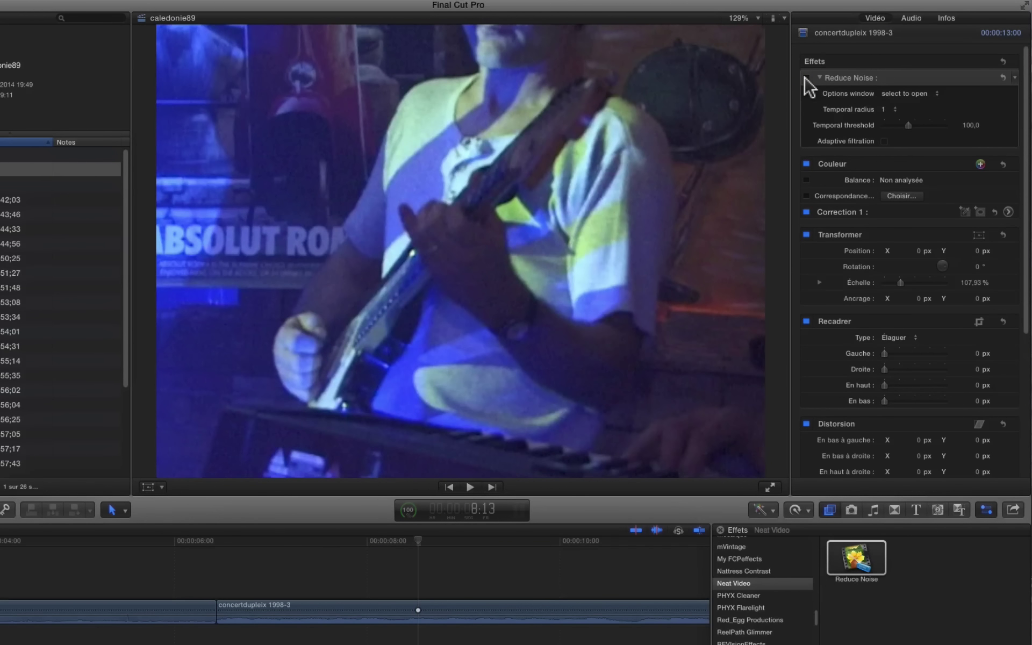
click(806, 78)
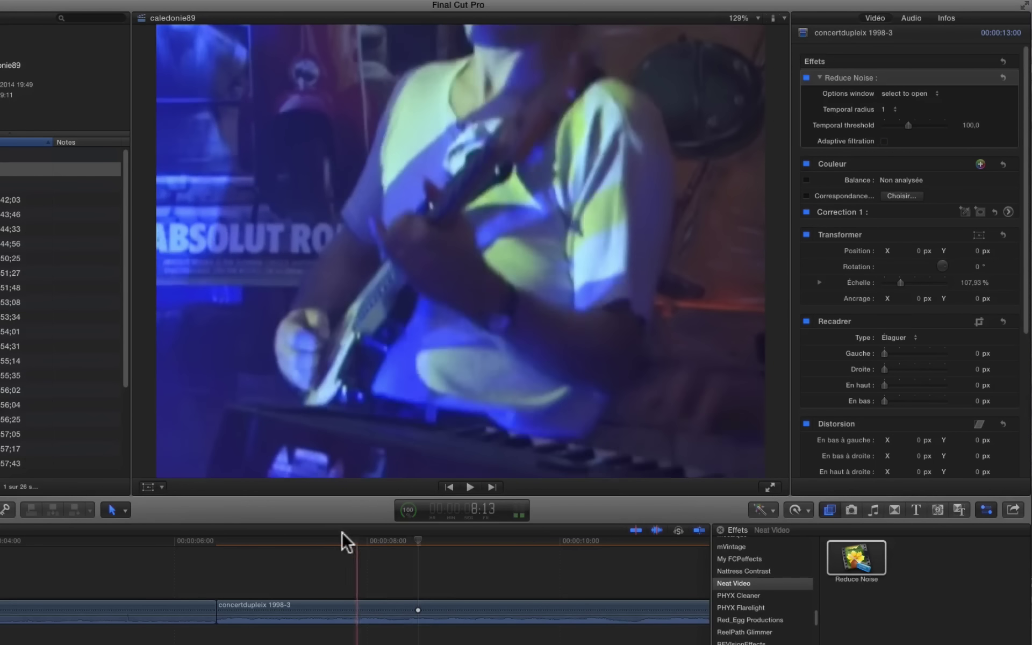
Step: Move the playhead later in the concert clip and turn on Adaptive filtration
scroll(490, 542, right, 3)
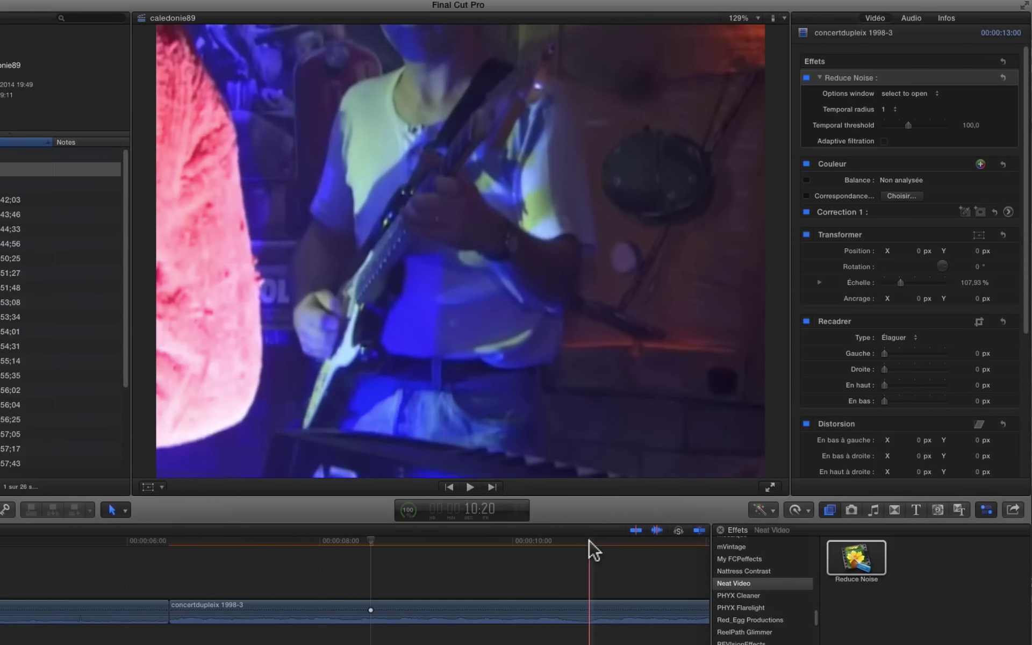
click(589, 540)
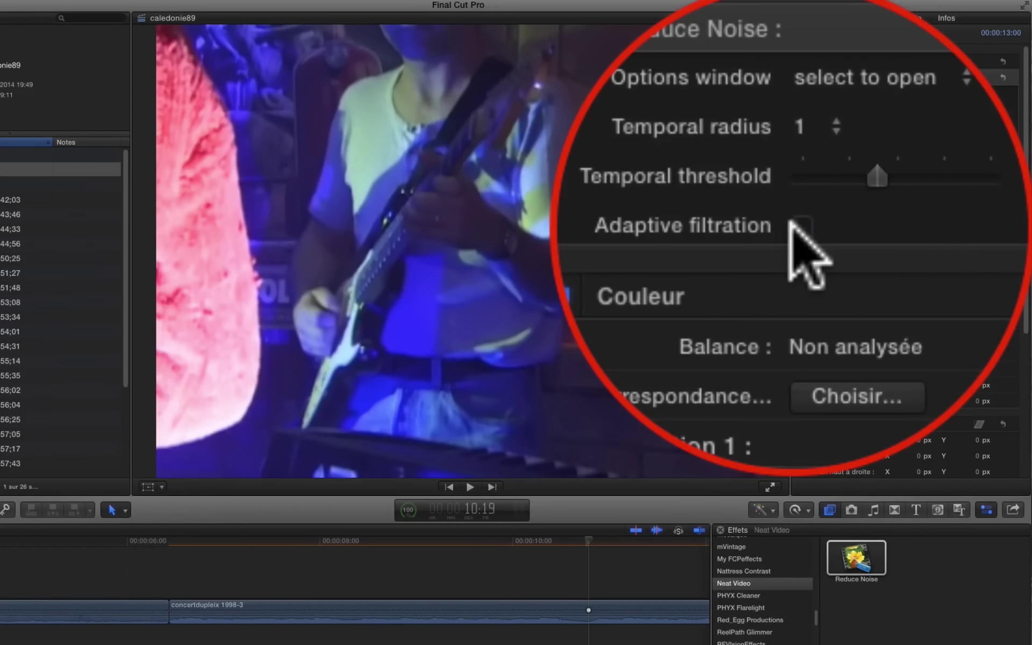
click(790, 225)
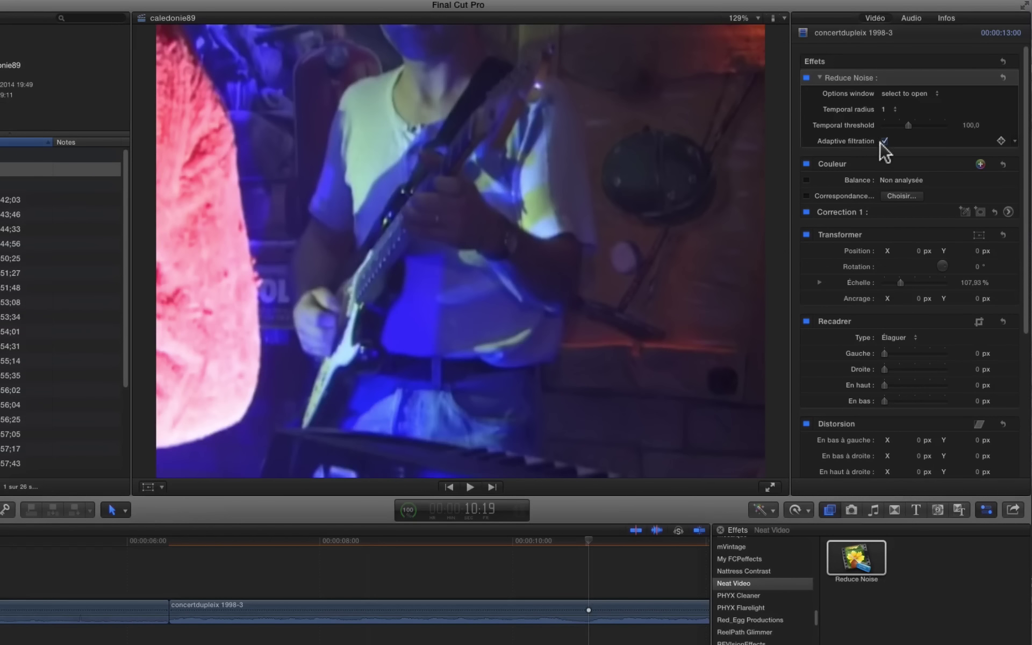
Step: Turn Adaptive filtration off again, keeping temporal radius 1 and threshold 100,0, and skim the timeline
click(884, 140)
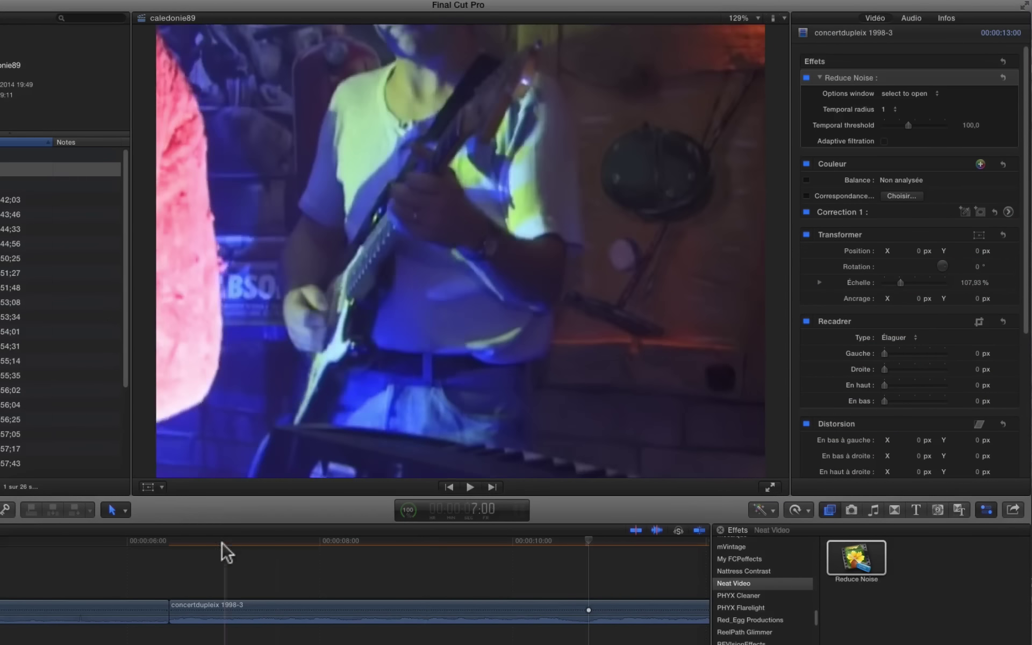
scroll(648, 578, right, 5)
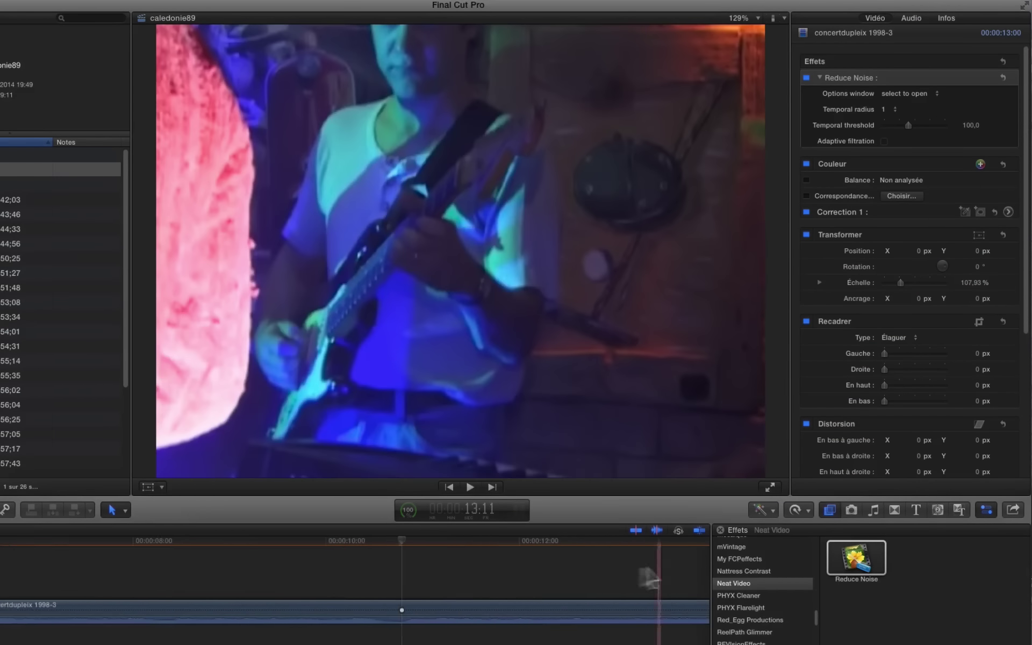
scroll(224, 581, left, 10)
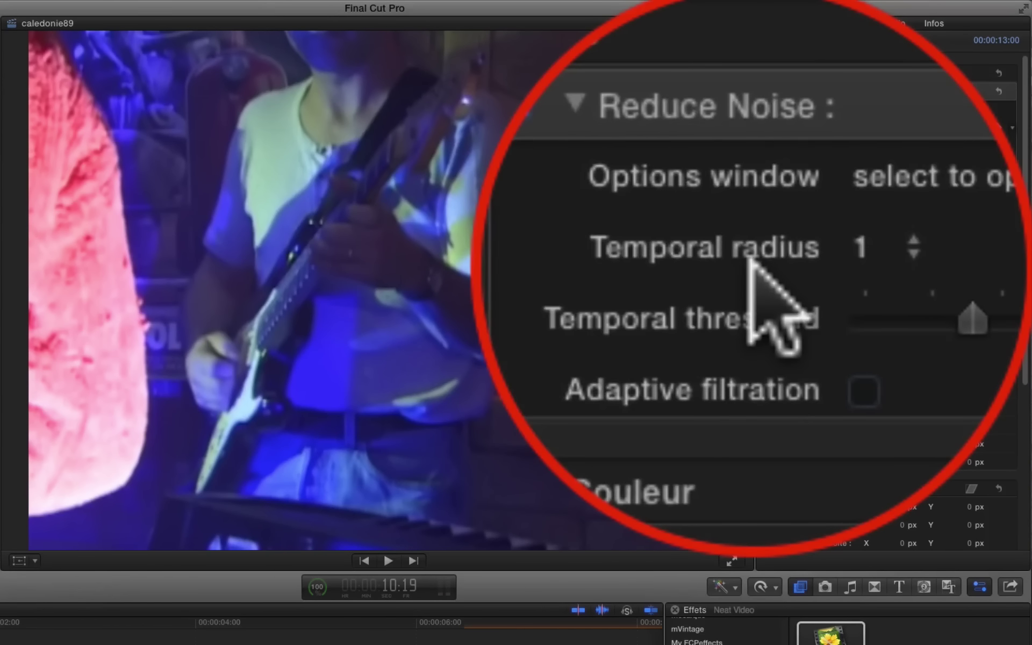
Step: Step the Reduce Noise temporal radius from 2 to 3 and finally to 5
click(750, 260)
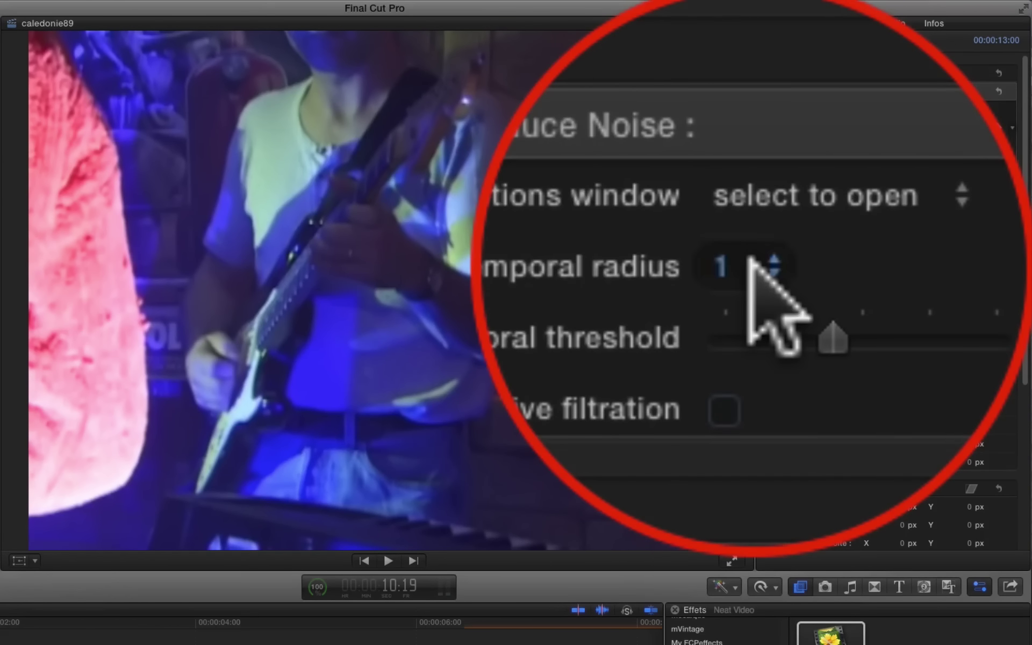
scroll(750, 260, down, 1)
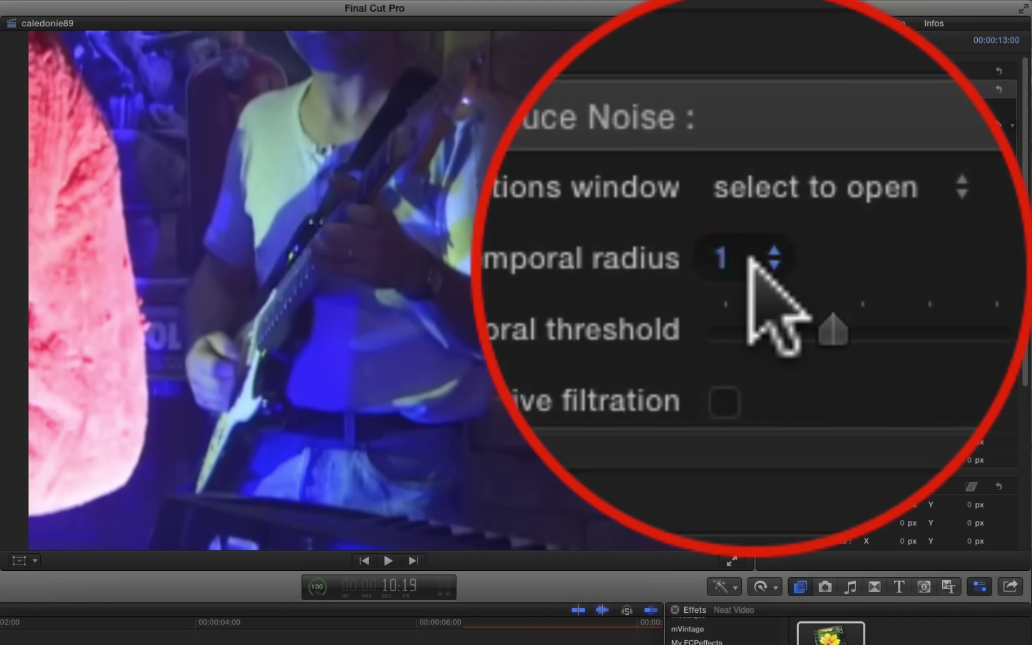
click(750, 258)
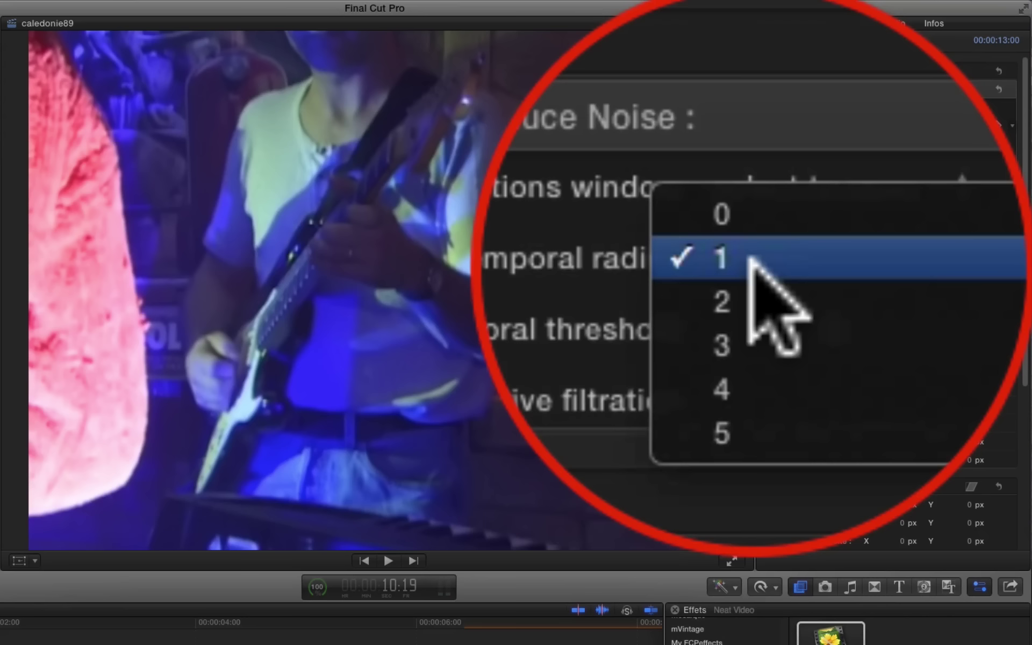
click(750, 263)
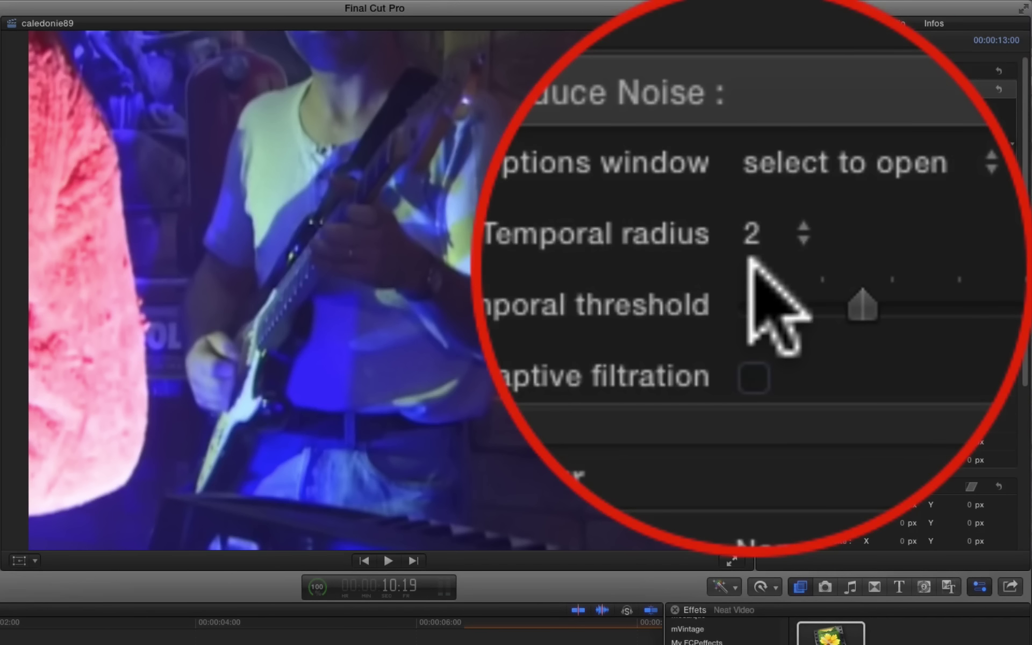
click(750, 259)
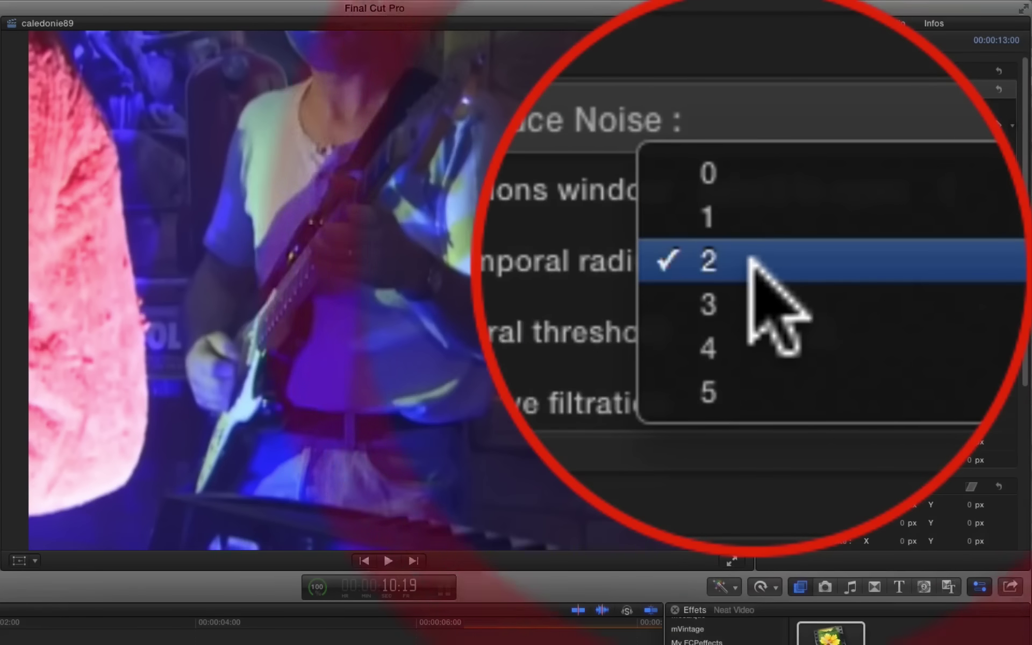
click(753, 291)
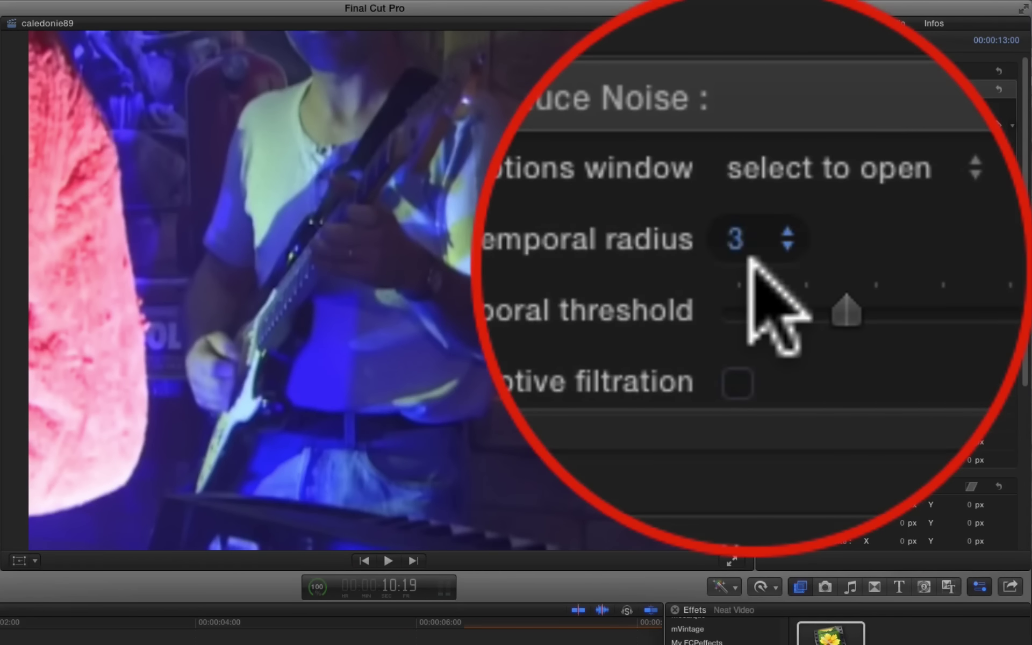
click(750, 260)
click(751, 259)
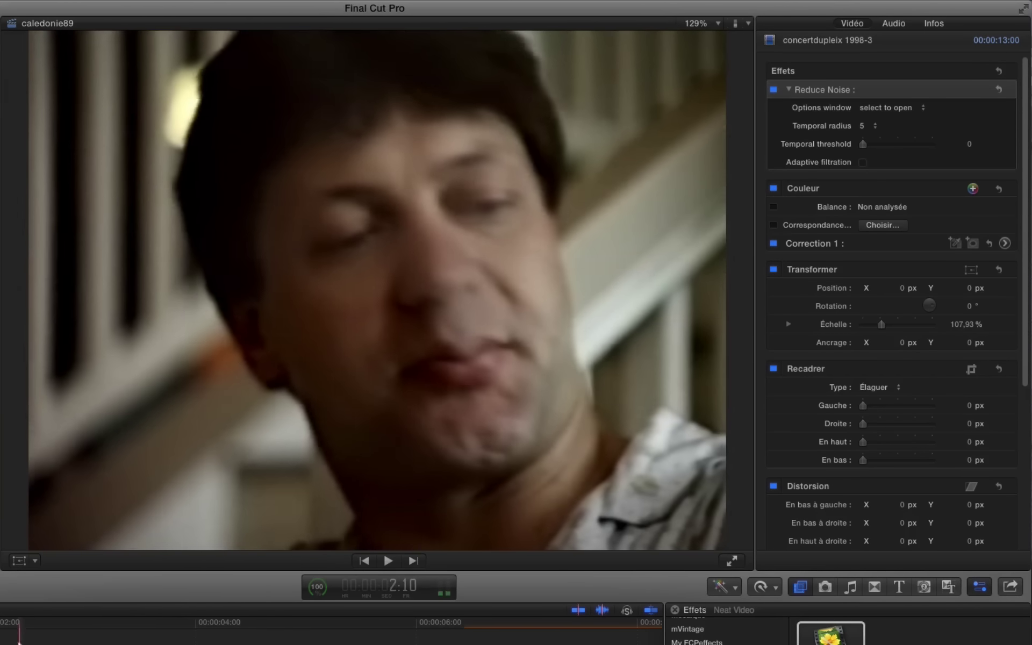
click(31, 624)
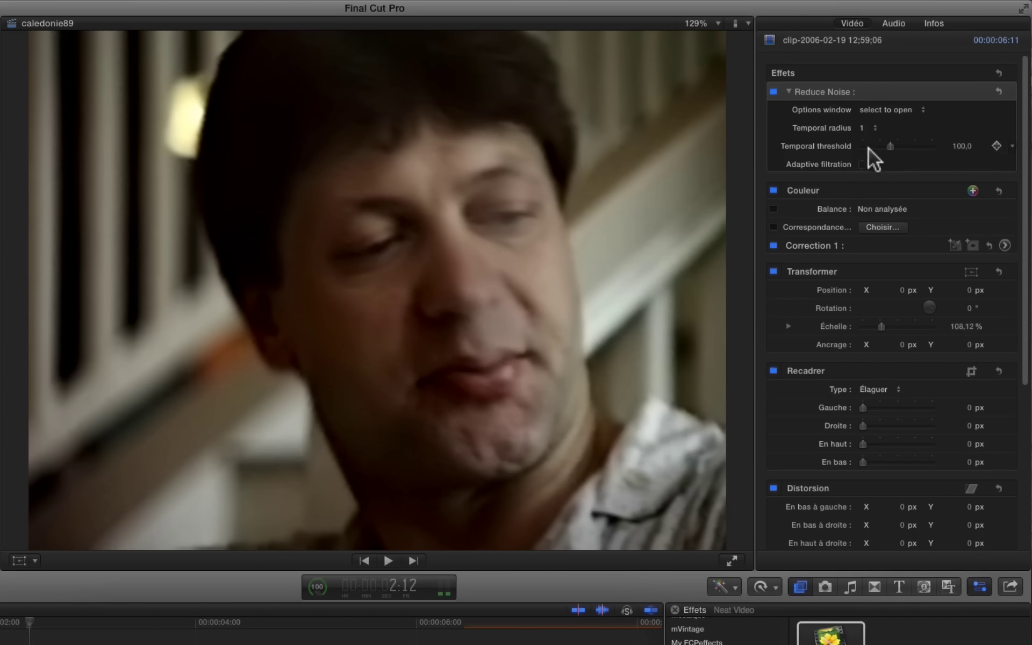
mouse_move(891, 144)
mouse_down()
mouse_move(822, 145)
mouse_move(933, 145)
mouse_move(890, 148)
mouse_up()
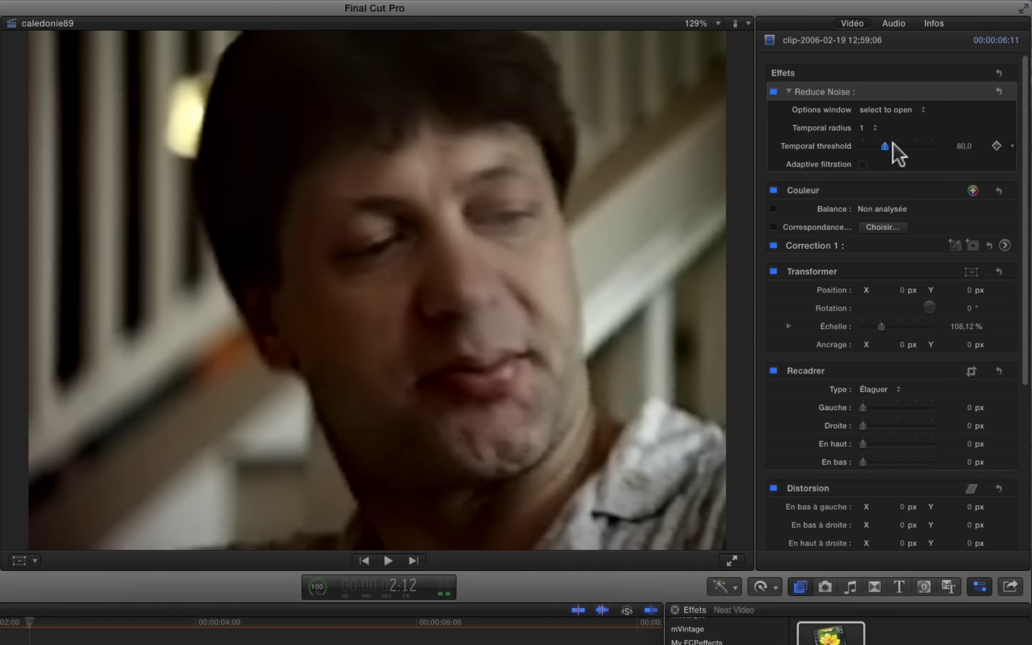
drag(885, 146, 898, 143)
click(875, 127)
click(868, 150)
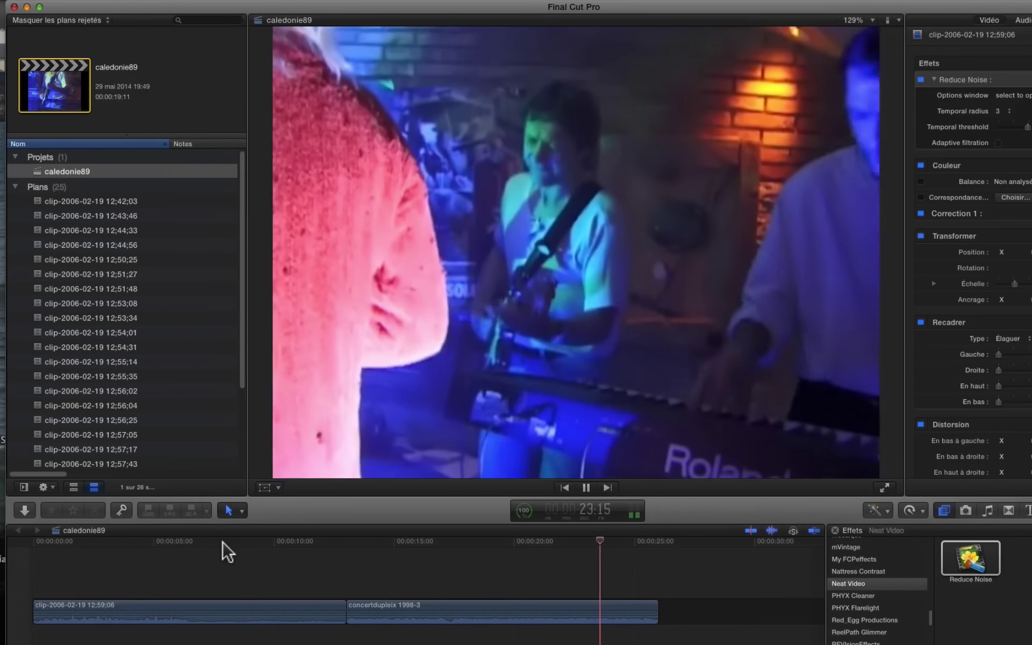
key(space)
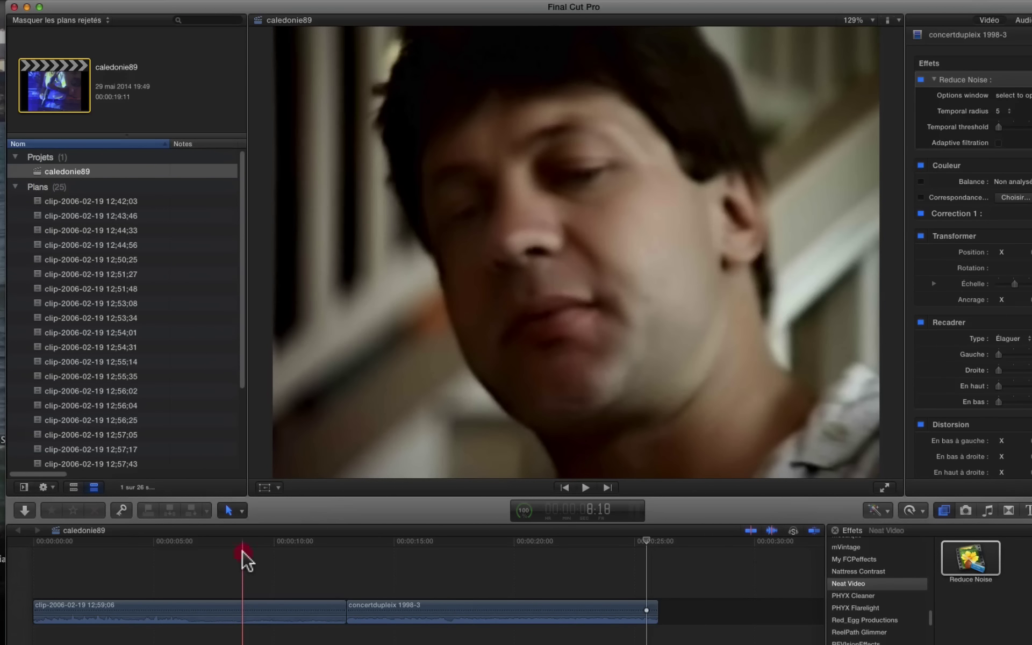
click(242, 553)
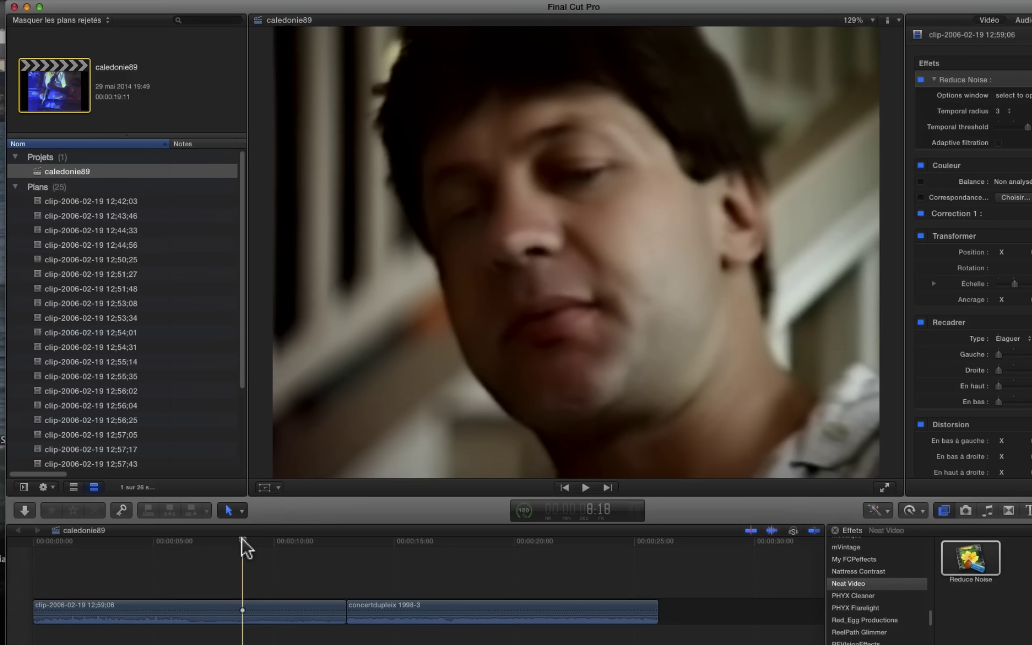
click(243, 542)
key(Home)
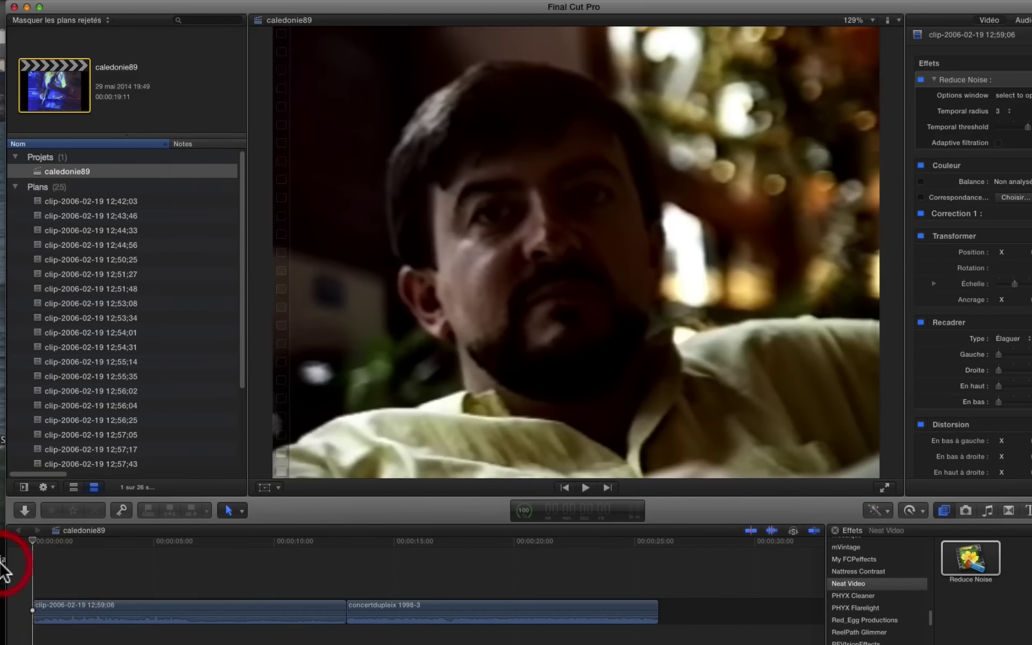
key(space)
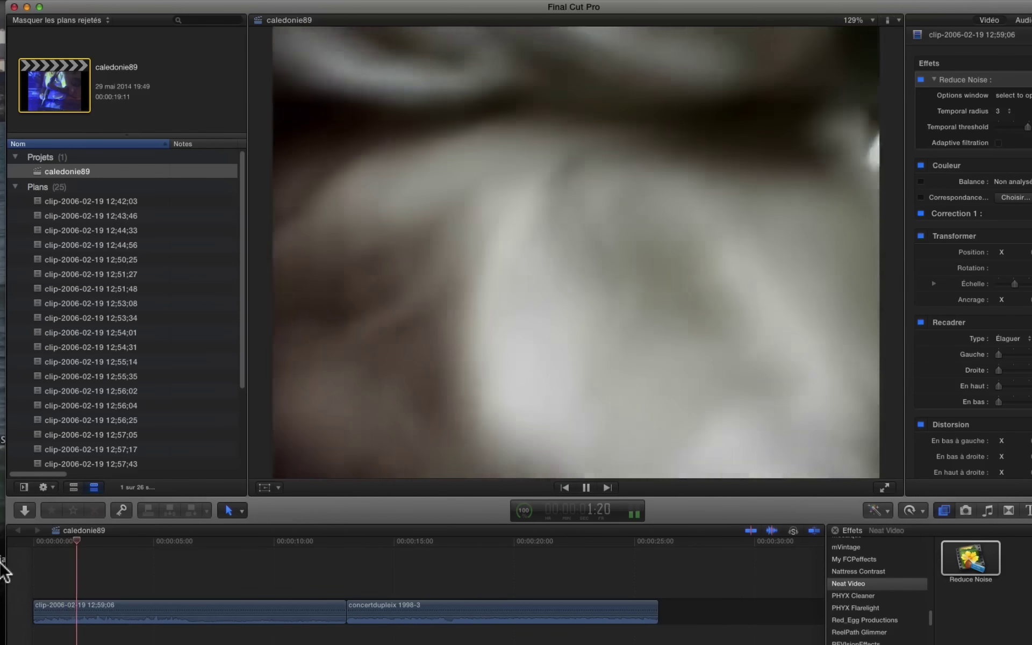